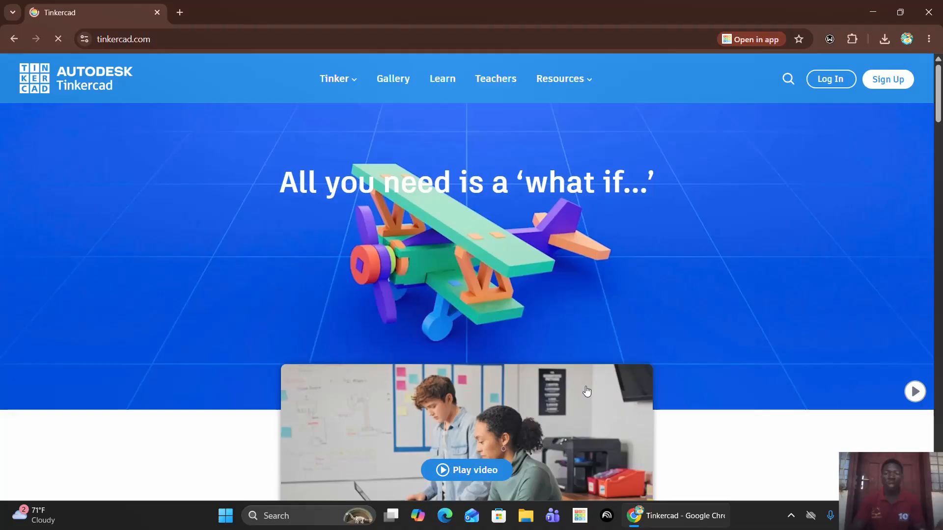
Look through the Tinkercad homepage sections on 3D Design, Circuits and Codeblocks, and view the sign-up options.
{"action": "scroll", "coordinate": [586, 391], "scroll_direction": "down", "scroll_amount": 6}
{"action": "scroll", "coordinate": [586, 391], "scroll_direction": "up", "scroll_amount": 4}
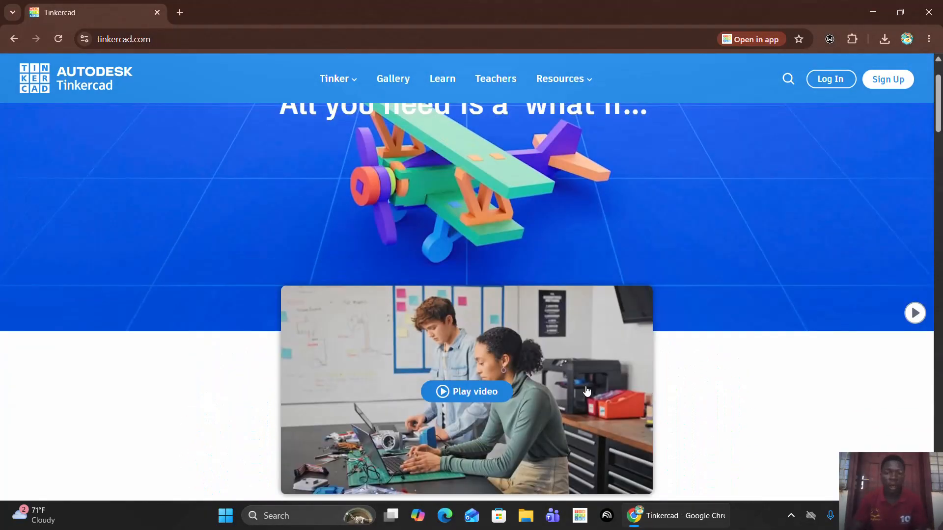
{"action": "scroll", "coordinate": [585, 392], "scroll_direction": "down", "scroll_amount": 4}
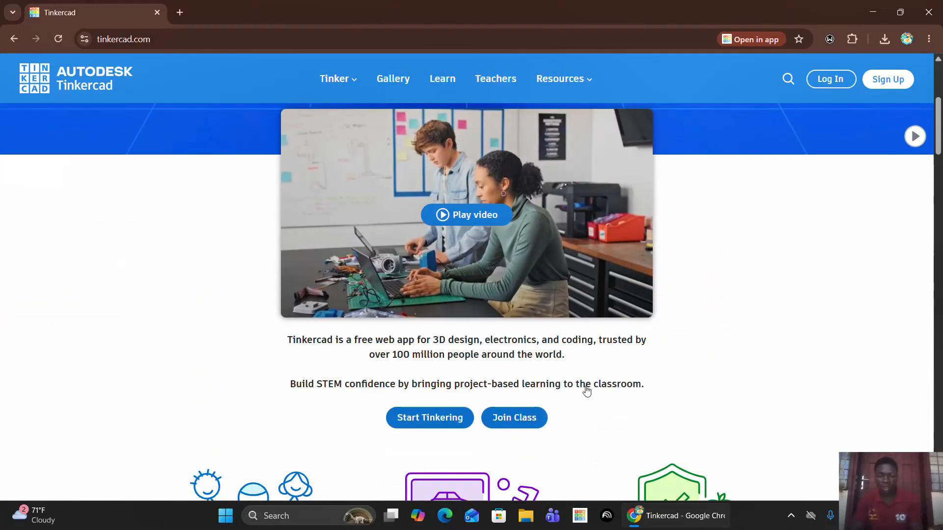
{"action": "scroll", "coordinate": [585, 392], "scroll_direction": "down", "scroll_amount": 4}
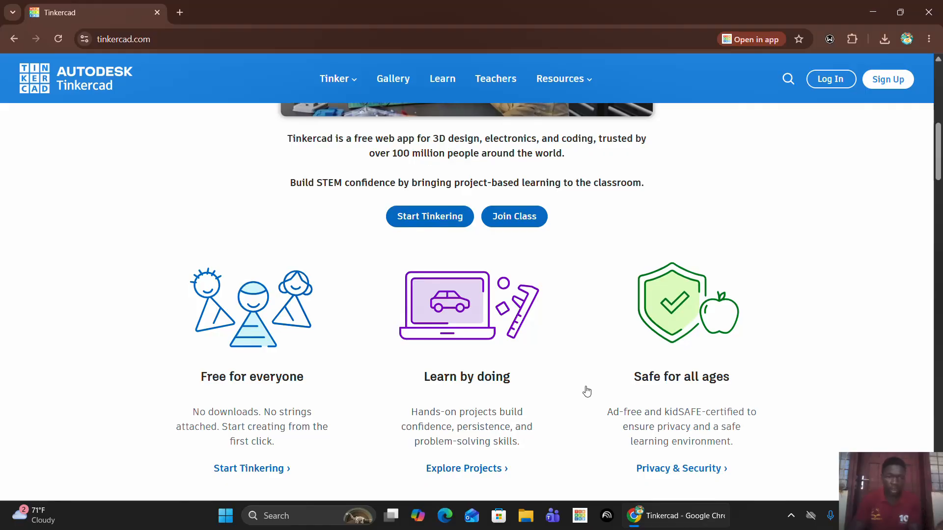
{"action": "scroll", "coordinate": [587, 391], "scroll_direction": "down", "scroll_amount": 4}
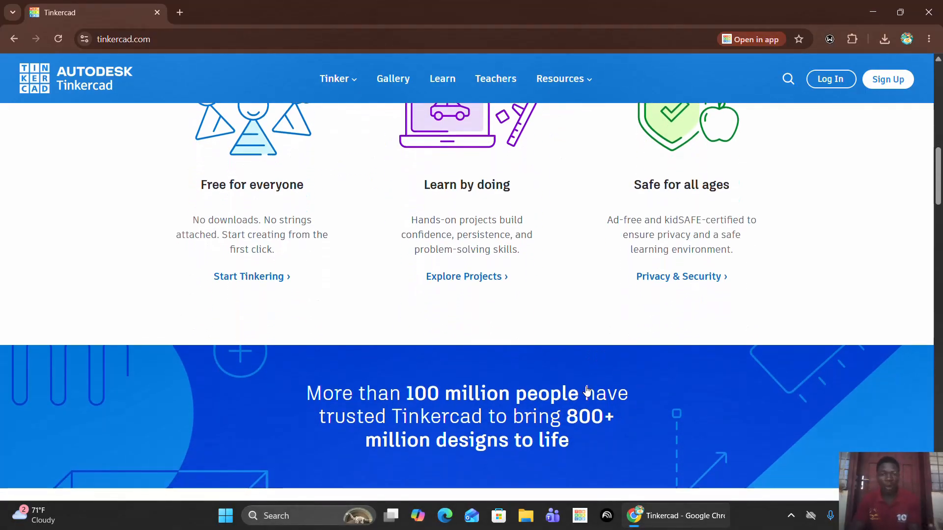
{"action": "scroll", "coordinate": [587, 391], "scroll_direction": "down", "scroll_amount": 10}
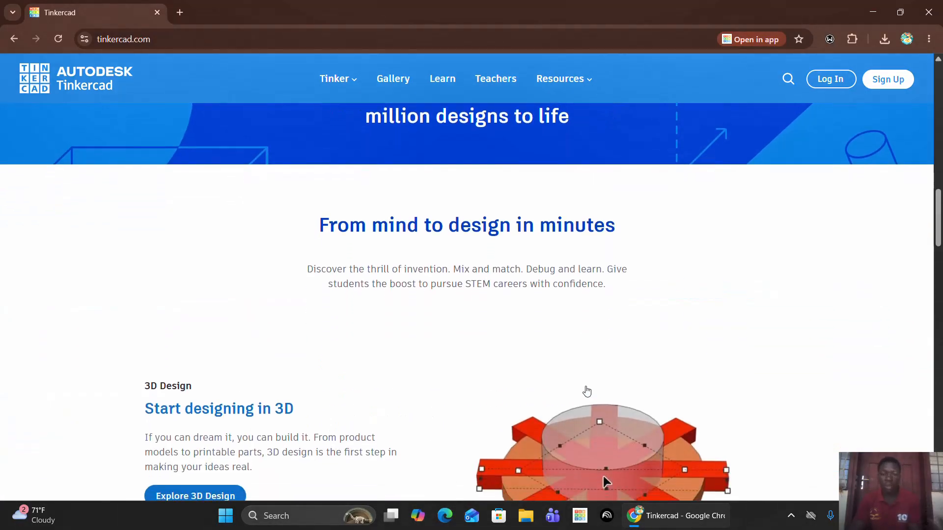
{"action": "scroll", "coordinate": [587, 391], "scroll_direction": "down", "scroll_amount": 4}
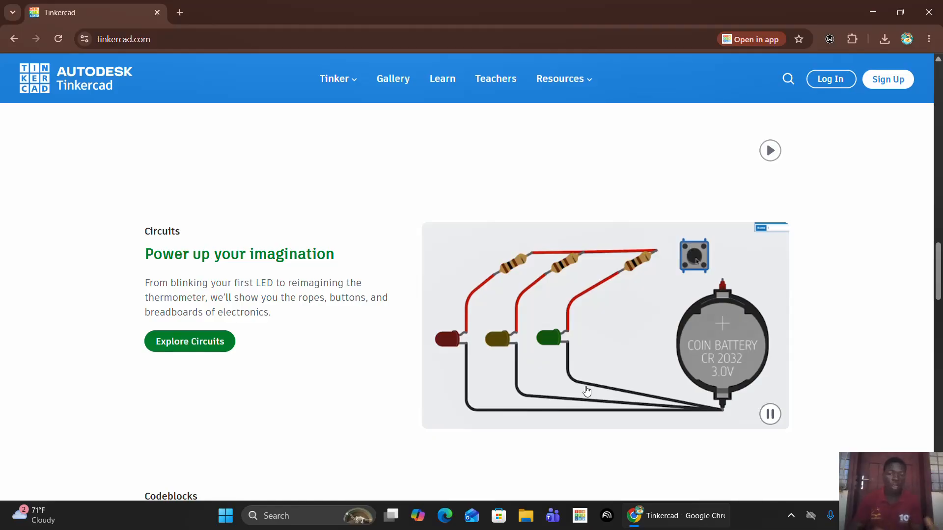
{"action": "scroll", "coordinate": [587, 391], "scroll_direction": "down", "scroll_amount": 8}
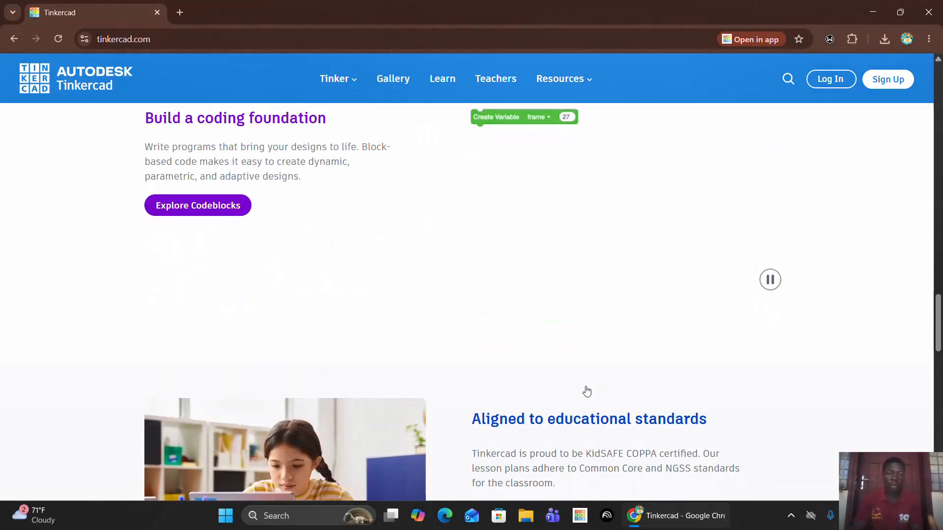
{"action": "scroll", "coordinate": [587, 391], "scroll_direction": "up", "scroll_amount": 2}
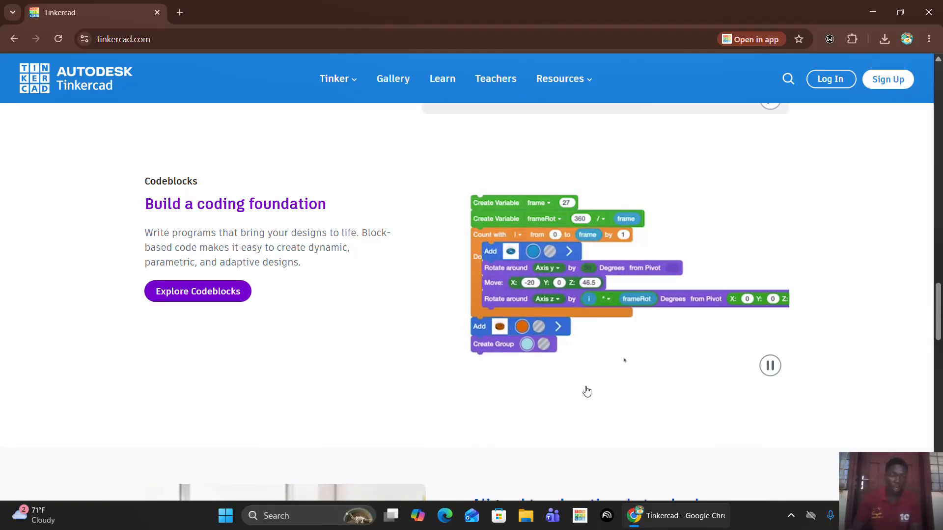
{"action": "scroll", "coordinate": [587, 392], "scroll_direction": "down", "scroll_amount": 5}
{"action": "scroll", "coordinate": [587, 392], "scroll_direction": "up", "scroll_amount": 18}
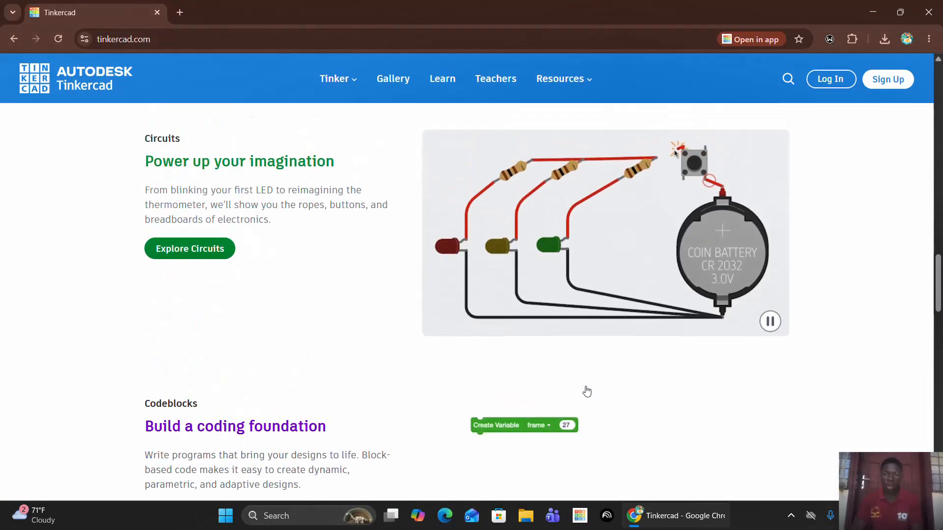
{"action": "scroll", "coordinate": [587, 391], "scroll_direction": "down", "scroll_amount": 20}
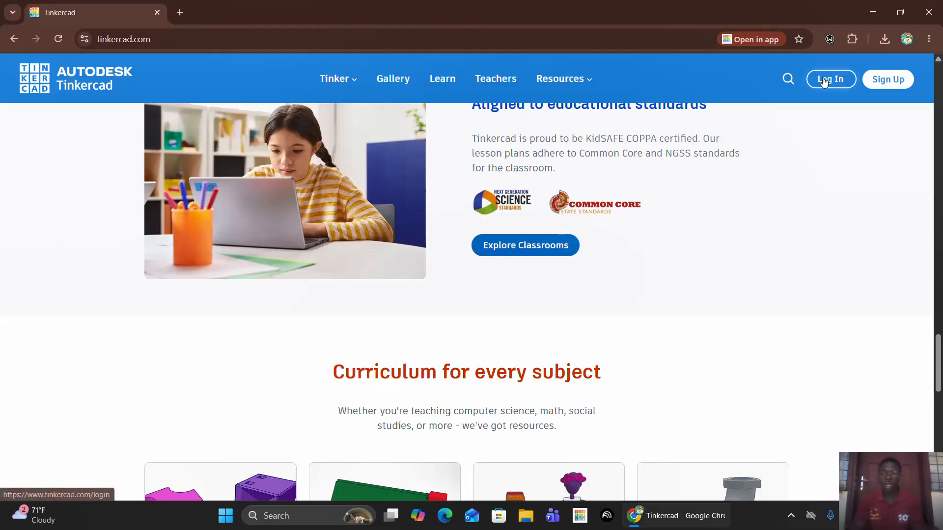
{"action": "scroll", "coordinate": [612, 217], "scroll_direction": "up", "scroll_amount": 6}
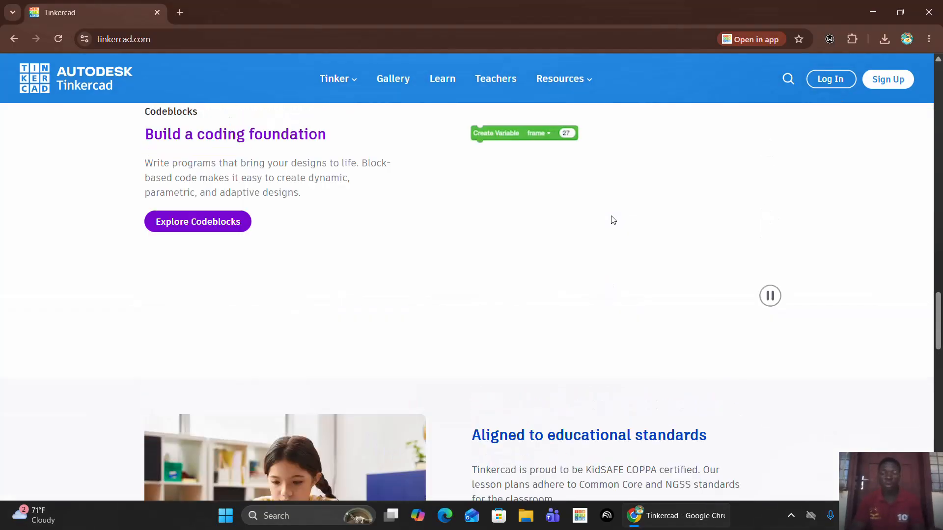
{"action": "scroll", "coordinate": [612, 220], "scroll_direction": "down", "scroll_amount": 5}
{"action": "scroll", "coordinate": [612, 220], "scroll_direction": "down", "scroll_amount": 15}
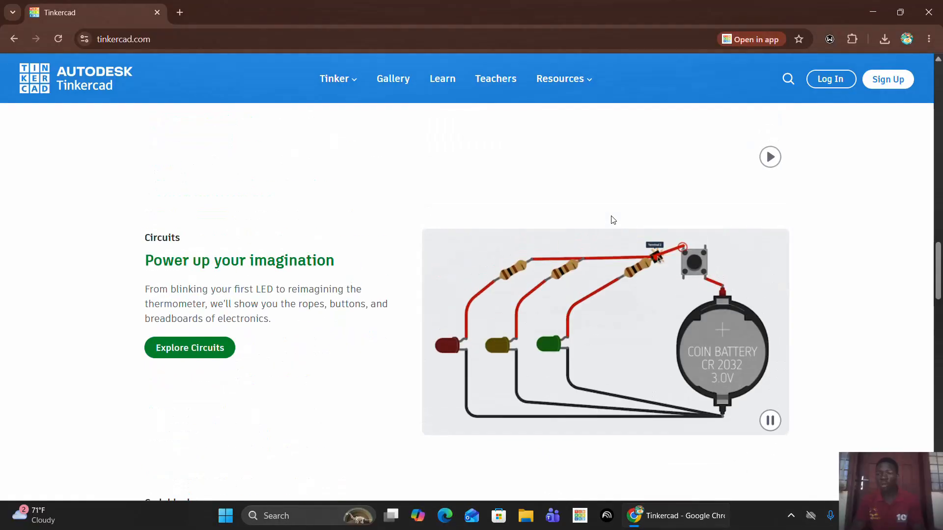
{"action": "left_click", "coordinate": [869, 82]}
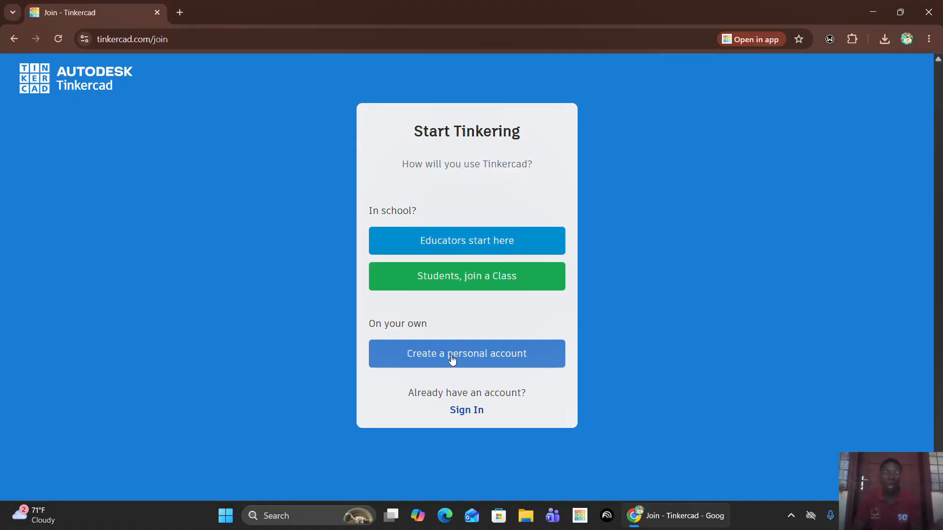
{"action": "left_click", "coordinate": [12, 42]}
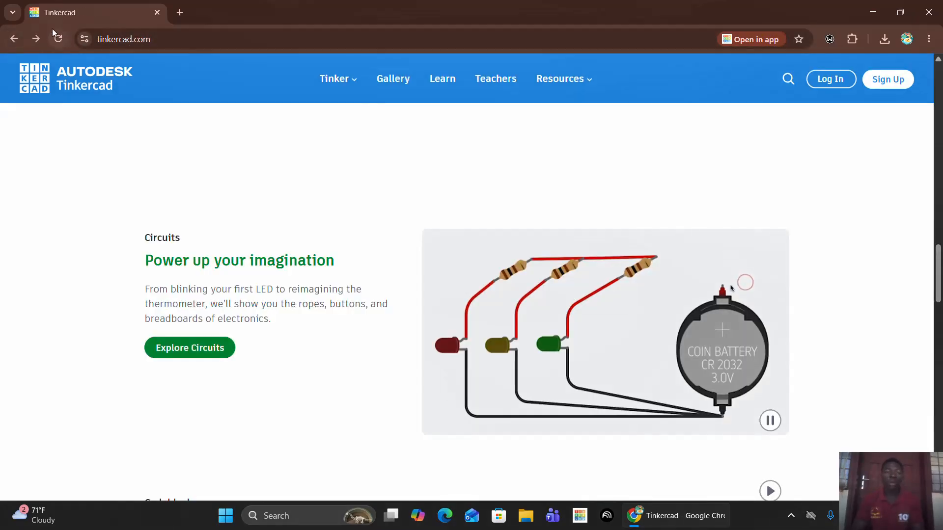
Log in to a personal Tinkercad account with the Google sign-in option.
{"action": "left_click", "coordinate": [830, 81]}
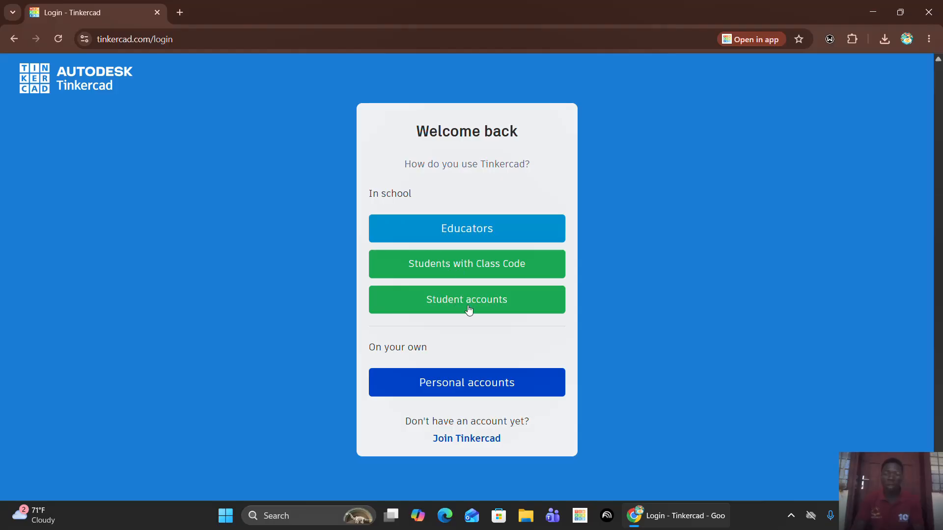
{"action": "left_click", "coordinate": [474, 389]}
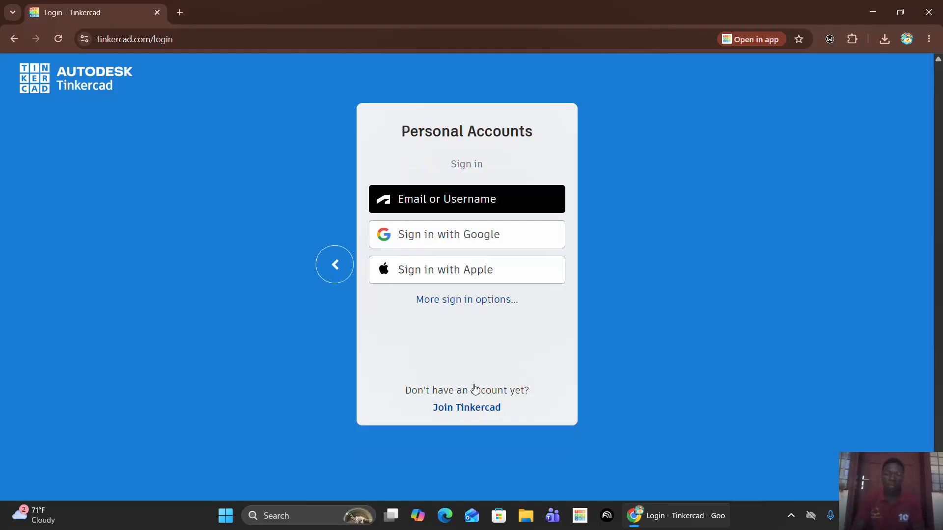
{"action": "left_click", "coordinate": [455, 240]}
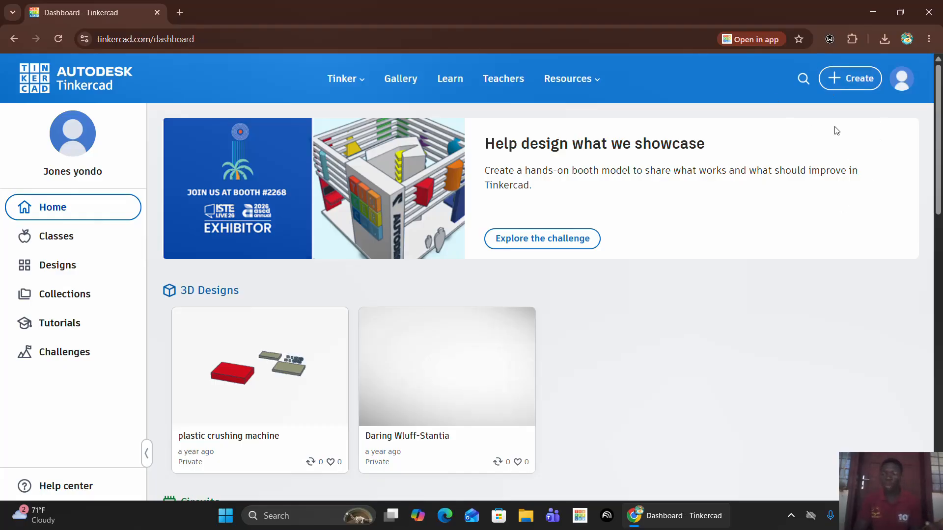
Create a new Circuits design from the dashboard.
{"action": "left_click", "coordinate": [855, 86]}
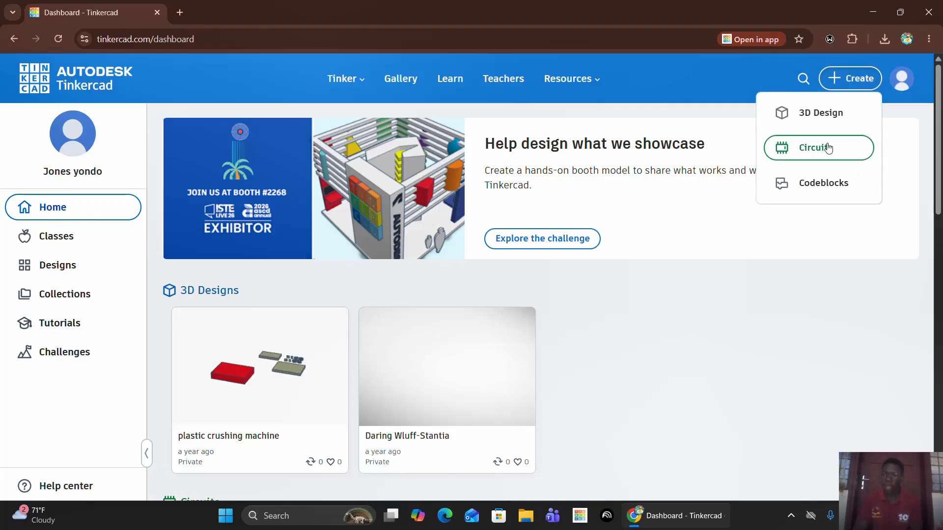
{"action": "left_click", "coordinate": [813, 155]}
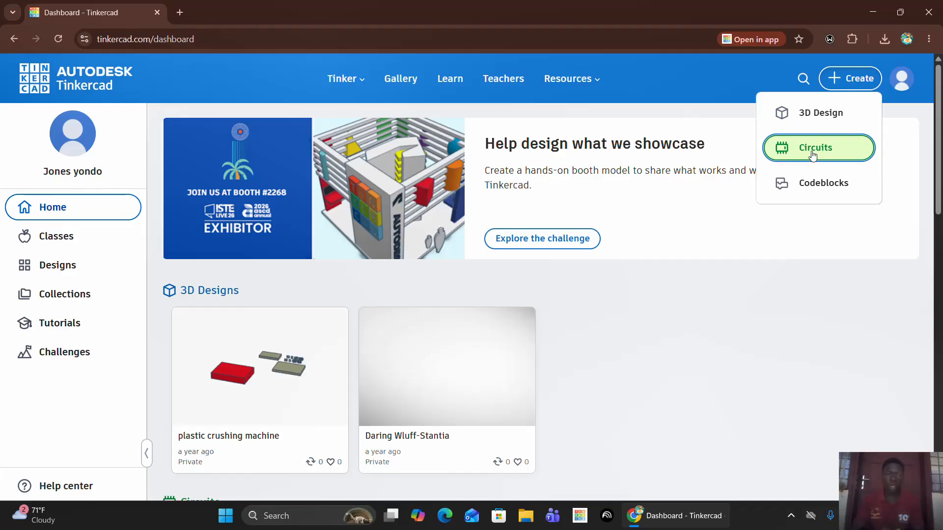
{"action": "left_click", "coordinate": [872, 85]}
{"action": "left_click", "coordinate": [865, 82]}
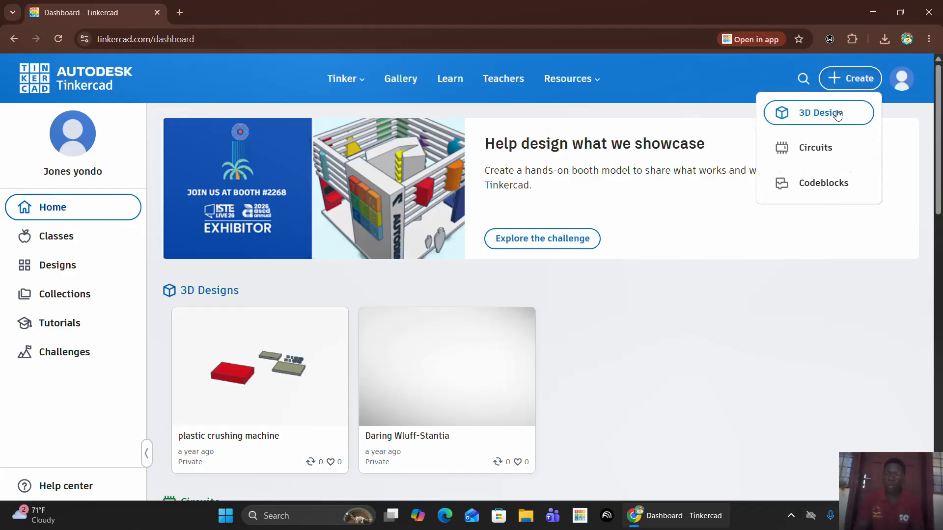
{"action": "left_click", "coordinate": [803, 157]}
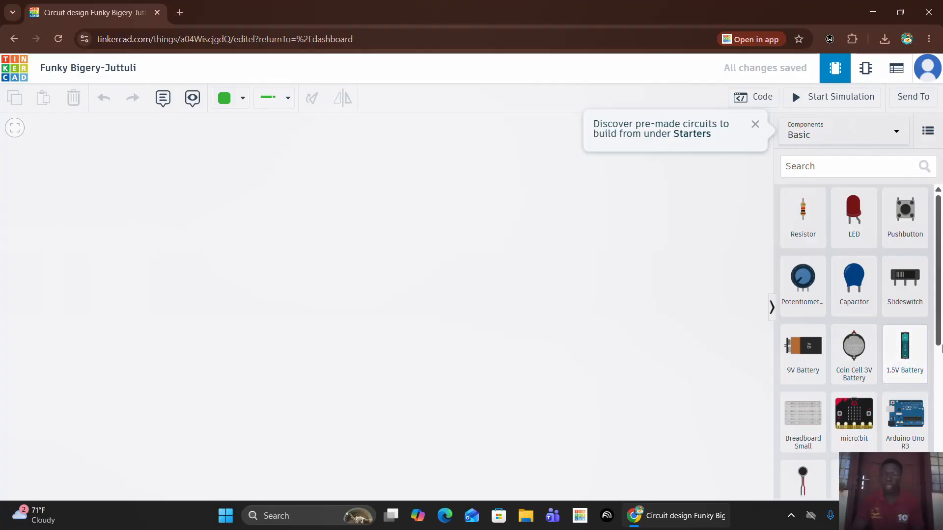
Search the component library for "ardu", look at the matches and clear the search.
{"action": "left_click", "coordinate": [811, 170]}
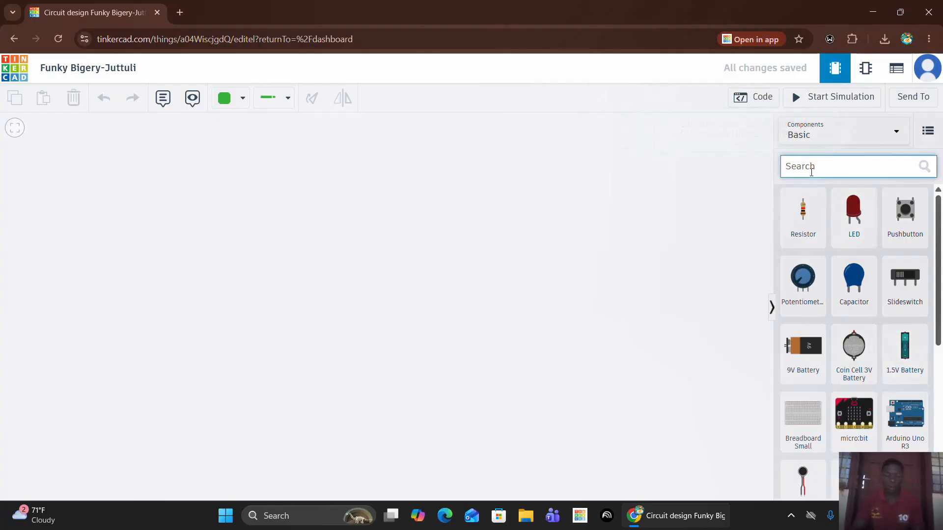
{"action": "type", "text": "ardu"}
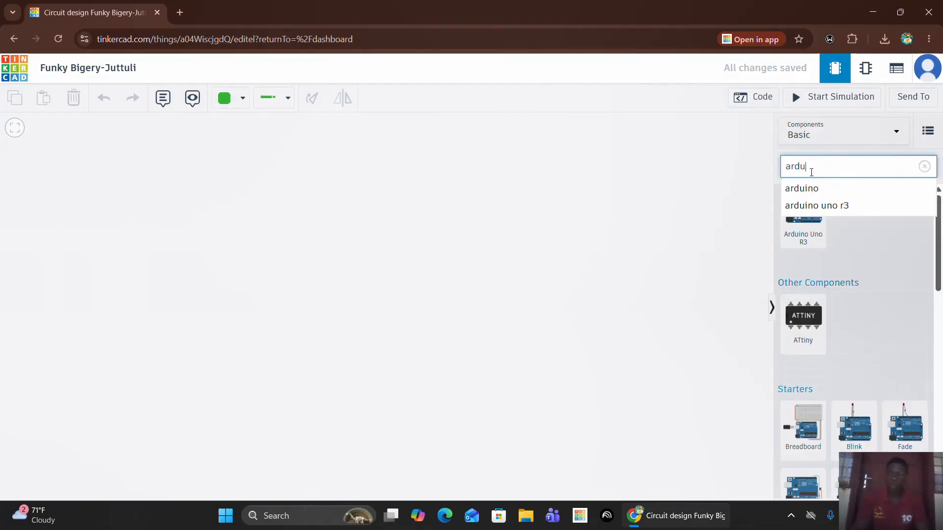
{"action": "scroll", "coordinate": [849, 388], "scroll_direction": "down", "scroll_amount": 3}
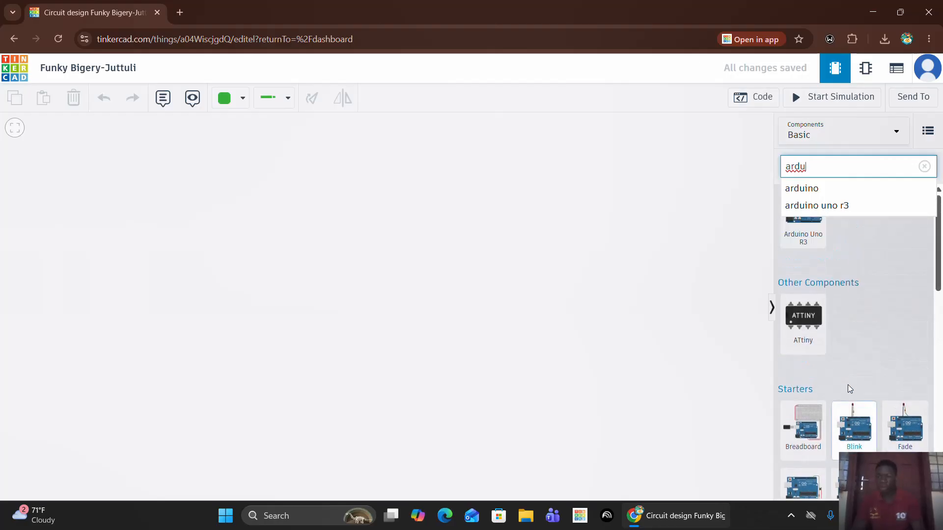
{"action": "left_click", "coordinate": [879, 225]}
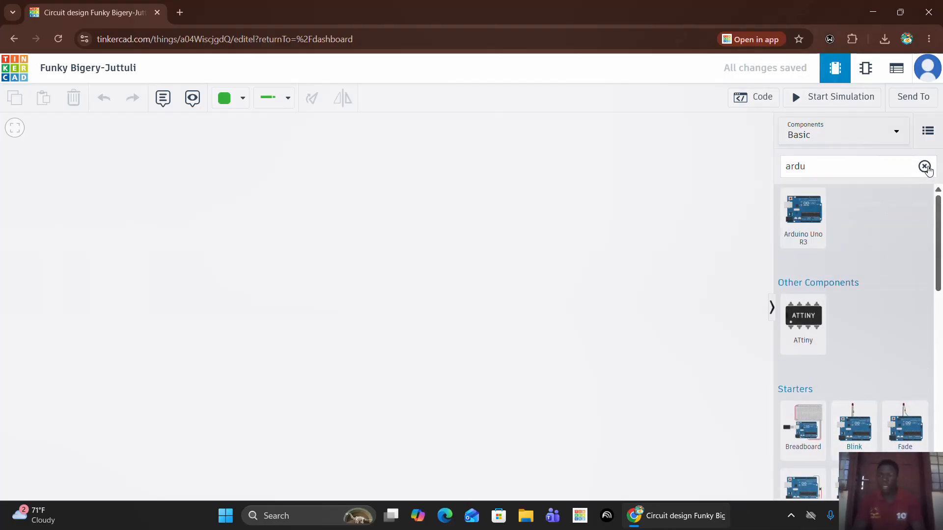
{"action": "left_click", "coordinate": [924, 166]}
Show all starter circuits in the library and look through the basic and Arduino starters.
{"action": "left_click", "coordinate": [897, 131]}
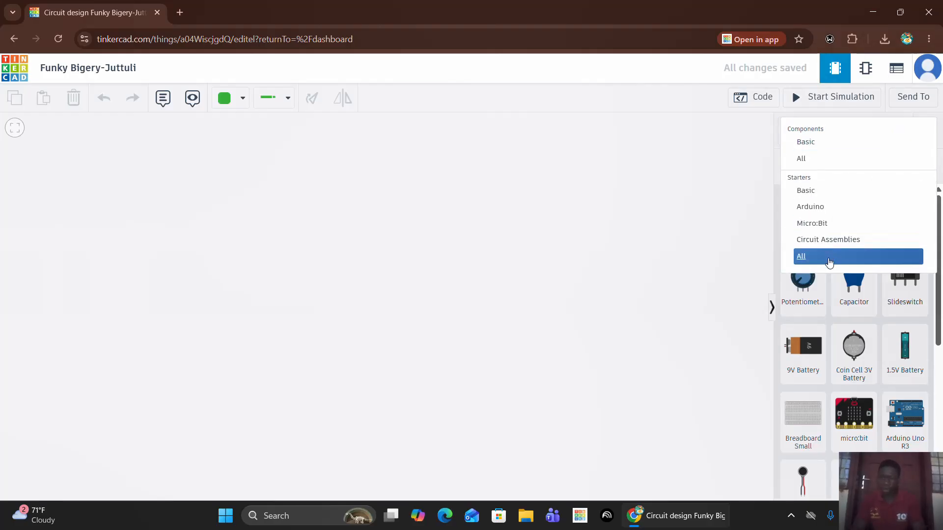
{"action": "left_click", "coordinate": [829, 260]}
{"action": "scroll", "coordinate": [850, 211], "scroll_direction": "down", "scroll_amount": 5}
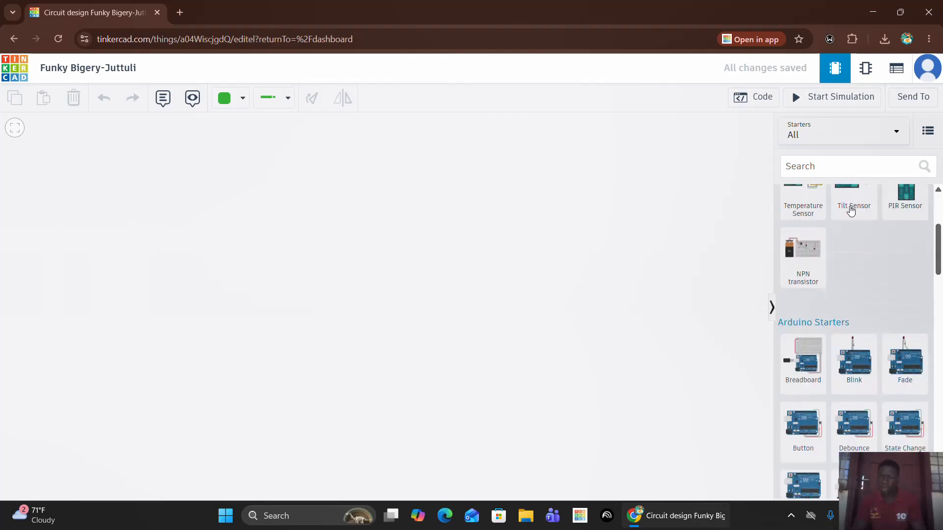
{"action": "scroll", "coordinate": [851, 210], "scroll_direction": "up", "scroll_amount": 5}
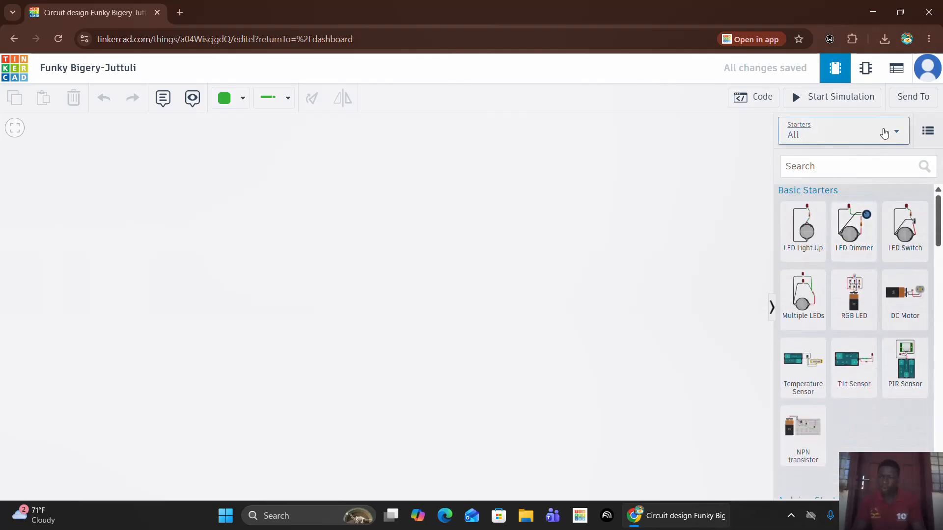
Switch the library back to Basic components and look through the available parts.
{"action": "left_click", "coordinate": [886, 132]}
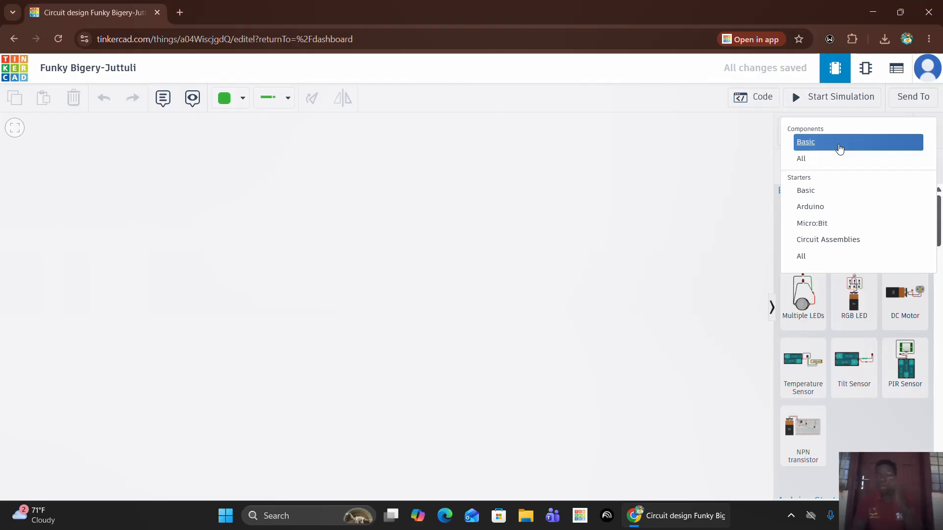
{"action": "left_click", "coordinate": [841, 148]}
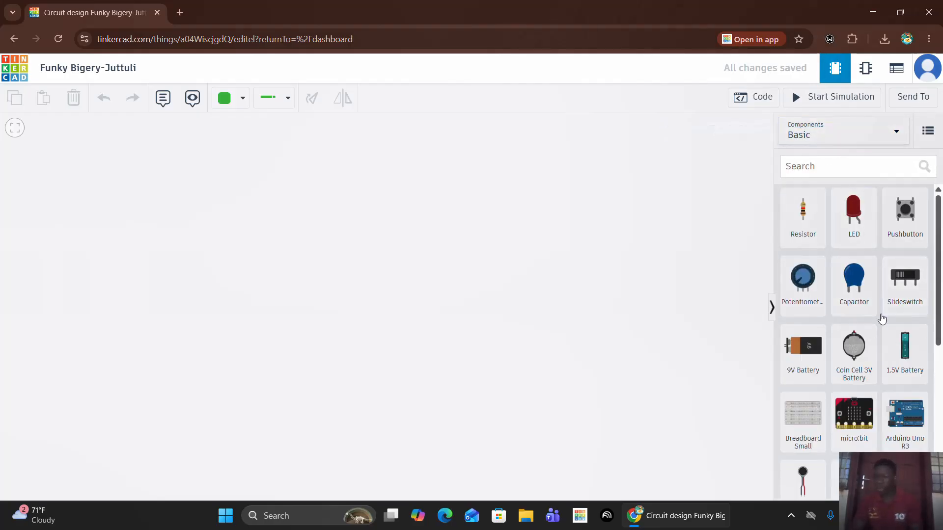
{"action": "scroll", "coordinate": [883, 319], "scroll_direction": "down", "scroll_amount": 3}
{"action": "scroll", "coordinate": [883, 319], "scroll_direction": "down", "scroll_amount": 3}
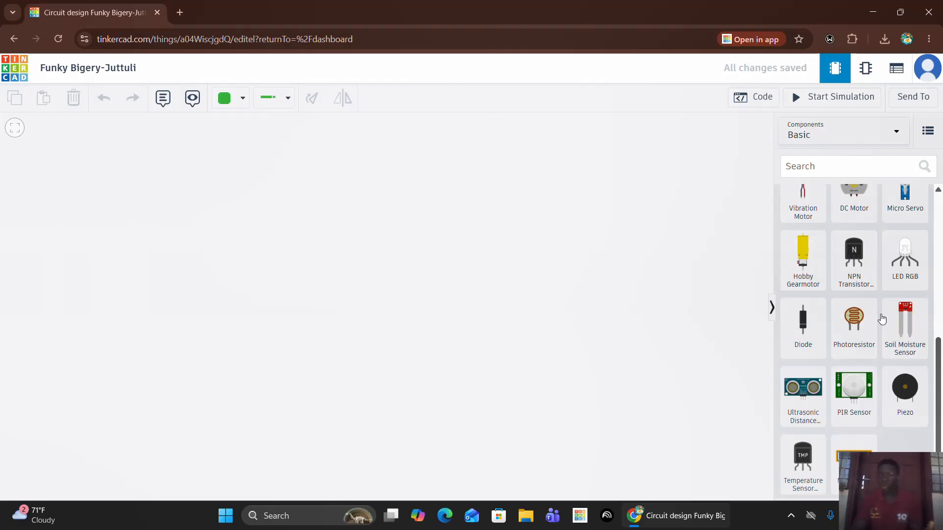
{"action": "scroll", "coordinate": [883, 319], "scroll_direction": "up", "scroll_amount": 2}
{"action": "scroll", "coordinate": [882, 319], "scroll_direction": "up", "scroll_amount": 4}
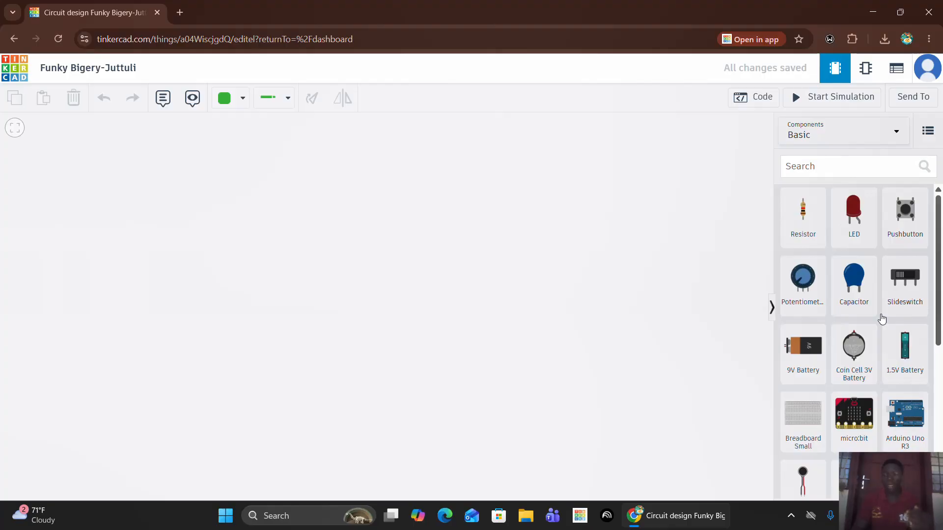
Place an Arduino Uno R3 on the empty canvas and a small breadboard directly above it.
{"action": "scroll", "coordinate": [803, 393], "scroll_direction": "down", "scroll_amount": 2}
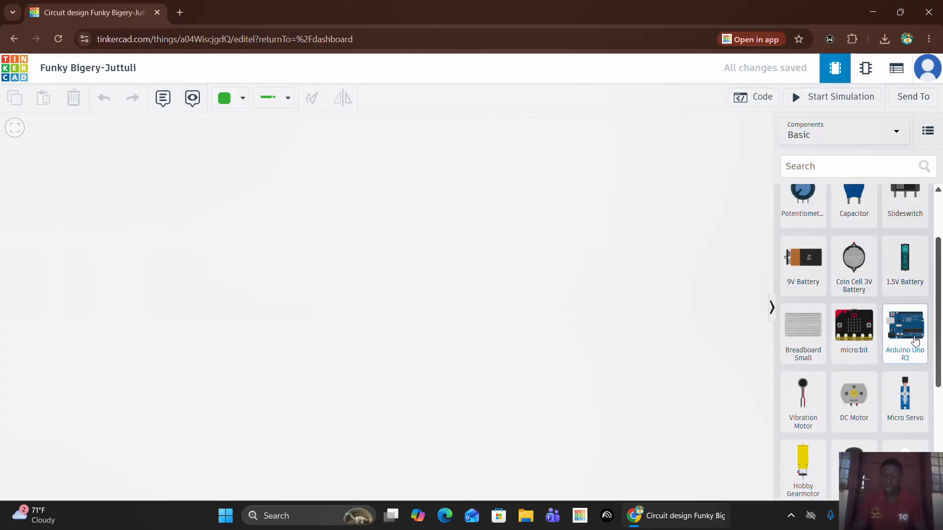
{"action": "left_click_drag", "start_coordinate": [915, 340], "coordinate": [324, 388]}
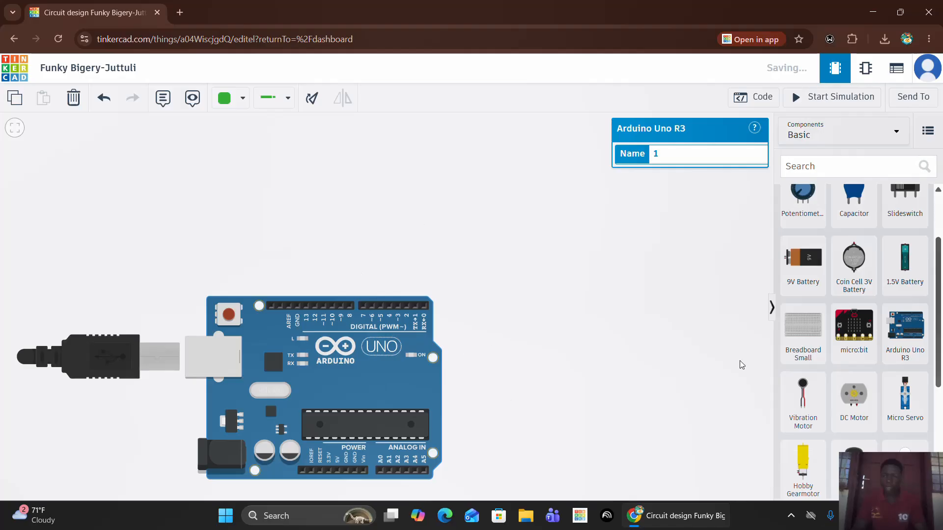
{"action": "left_click_drag", "start_coordinate": [816, 340], "coordinate": [331, 199]}
{"action": "scroll", "coordinate": [855, 246], "scroll_direction": "up", "scroll_amount": 3}
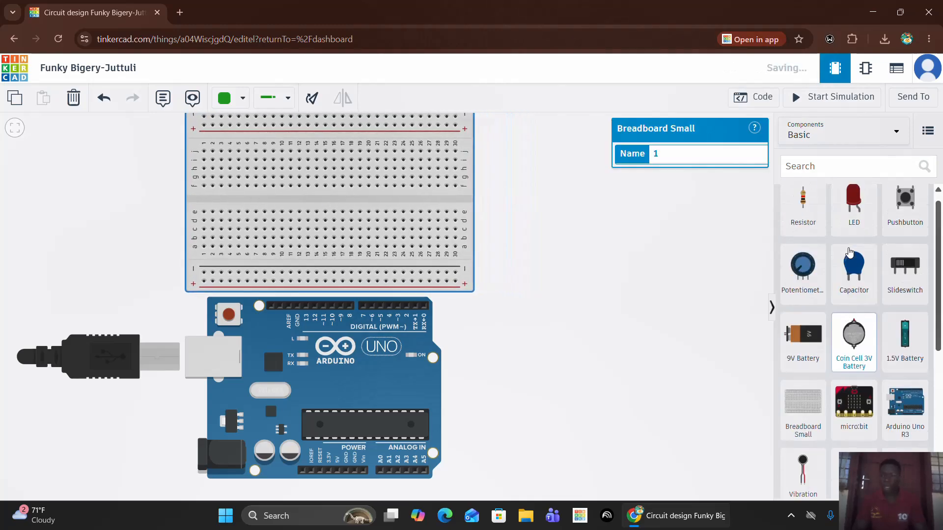
Place a red LED in row i of breadboard columns 13 and 14 and a resistor across the centre gap in column 14.
{"action": "left_click_drag", "start_coordinate": [857, 227], "coordinate": [303, 166]}
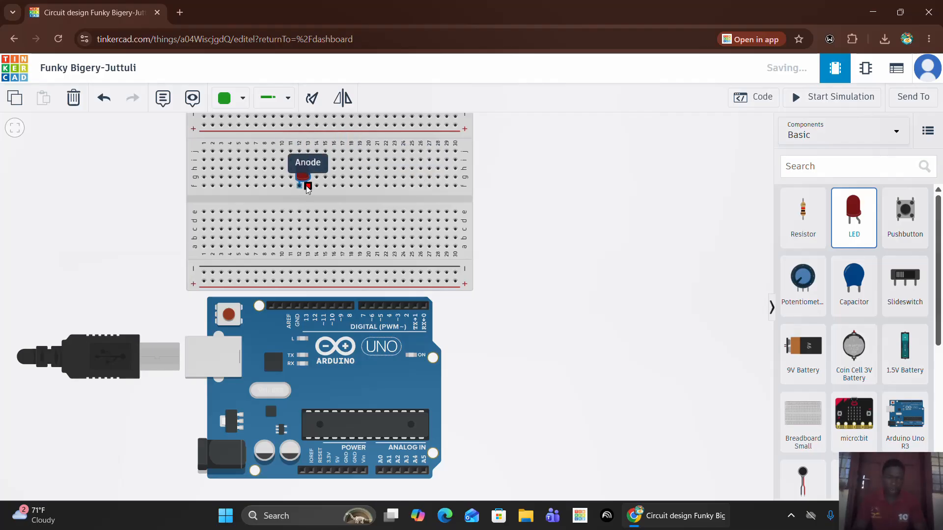
{"action": "left_click", "coordinate": [310, 161]}
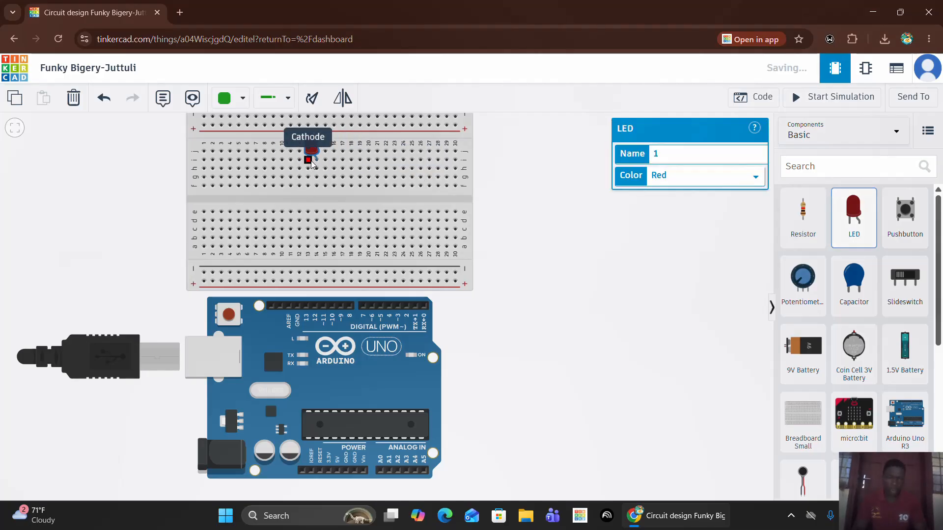
{"action": "left_click", "coordinate": [512, 211]}
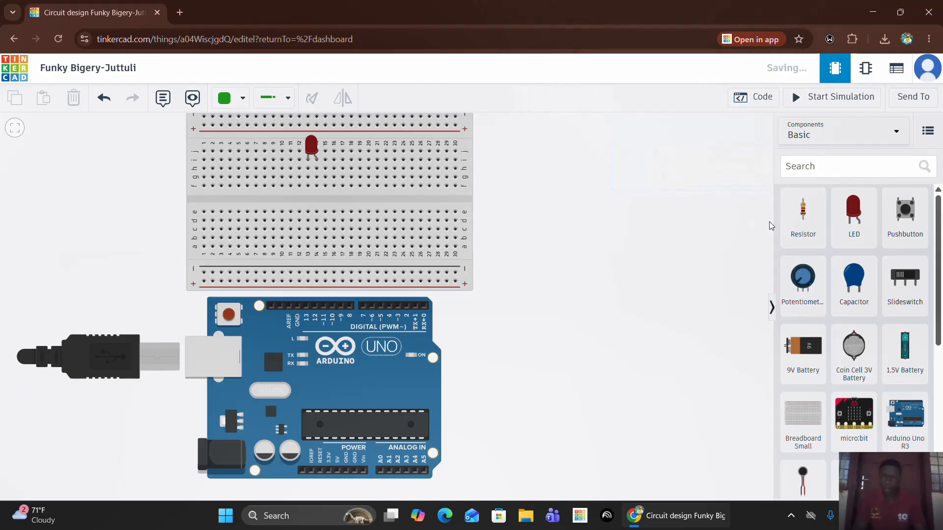
{"action": "left_click_drag", "start_coordinate": [803, 224], "coordinate": [317, 199]}
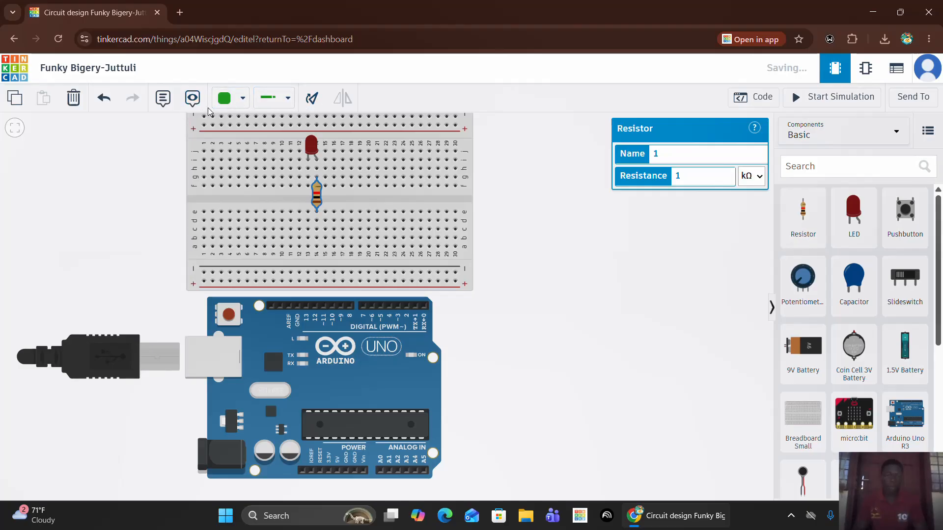
Look through the available wire colors and wire types, keeping the Normal wire type.
{"action": "left_click", "coordinate": [234, 102]}
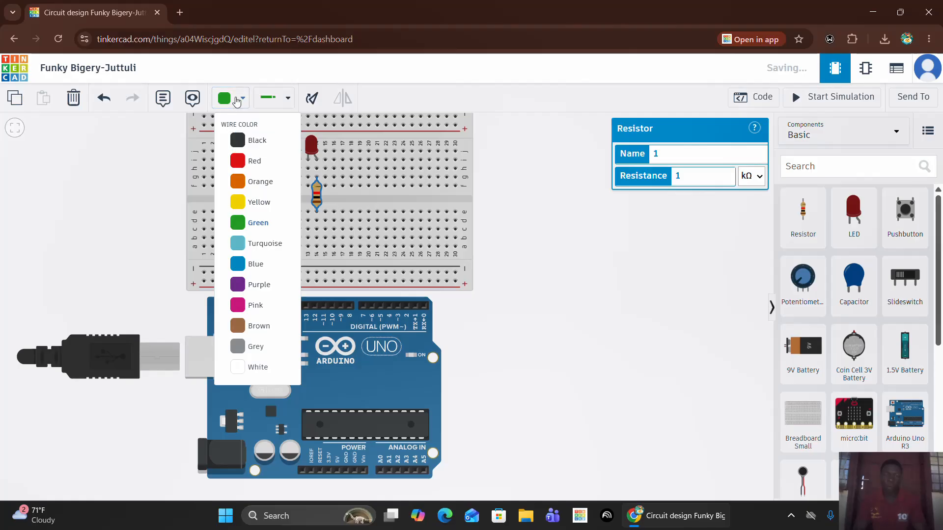
{"action": "left_click", "coordinate": [282, 103]}
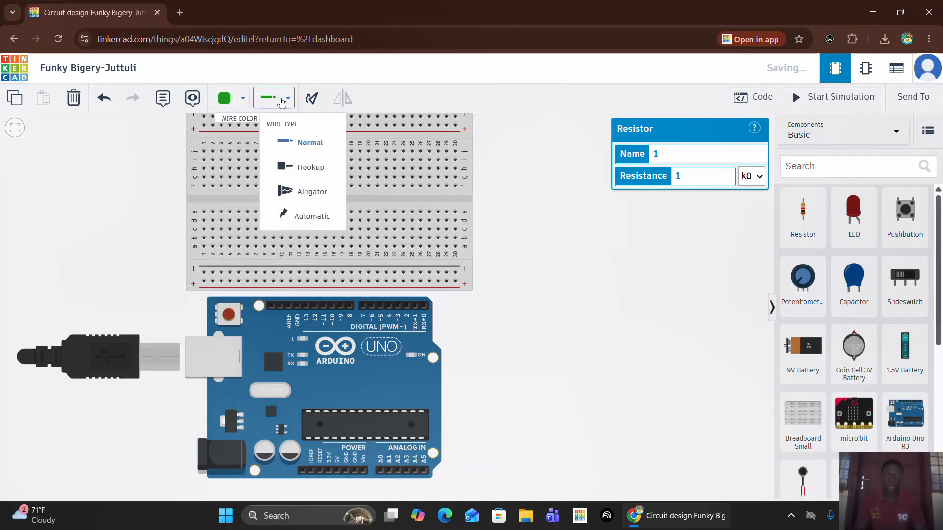
{"action": "left_click", "coordinate": [315, 147]}
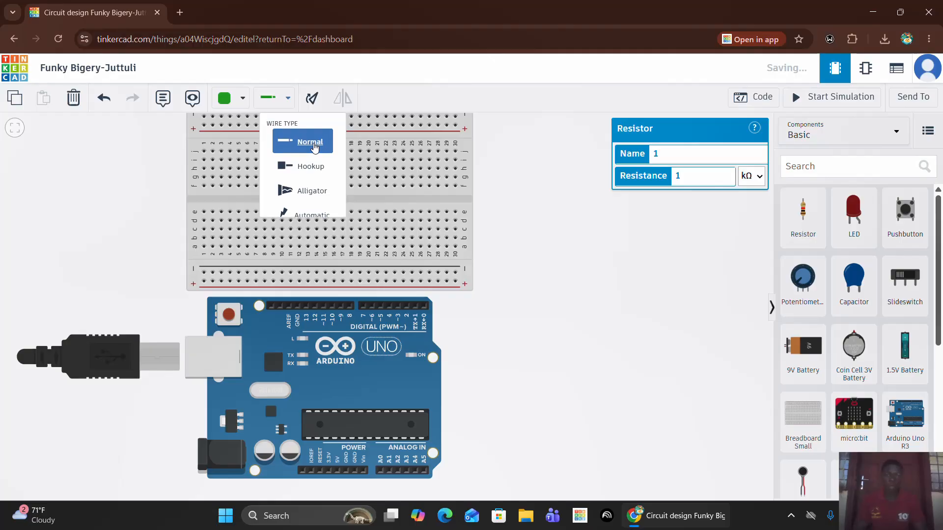
{"action": "left_click", "coordinate": [242, 99]}
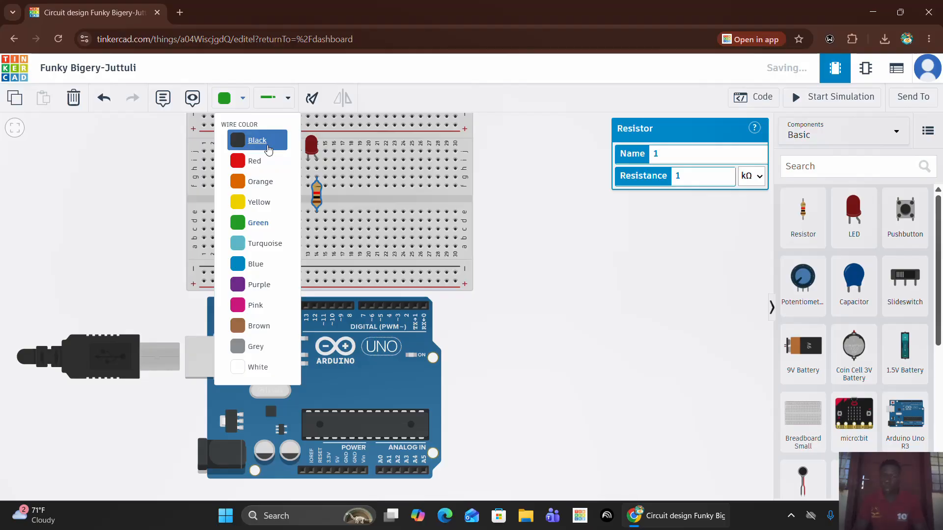
{"action": "left_click", "coordinate": [337, 171]}
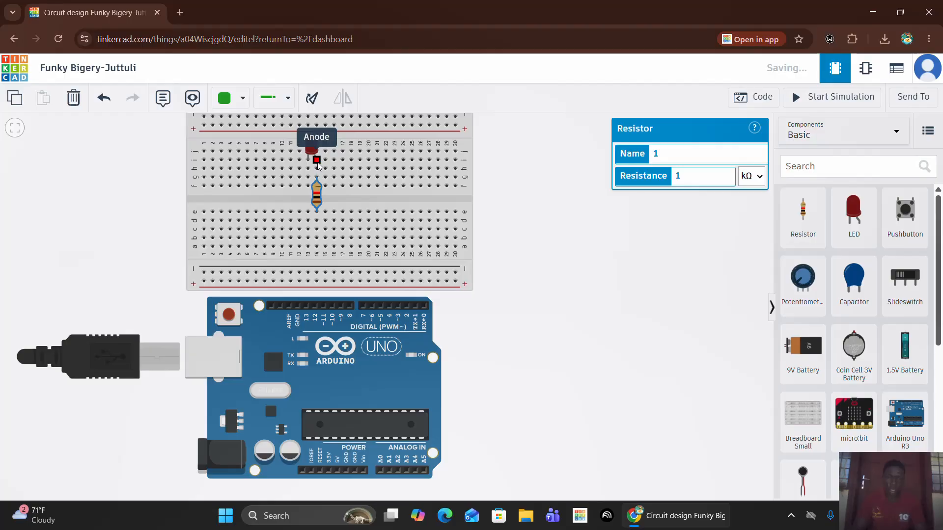
{"action": "left_click", "coordinate": [288, 102]}
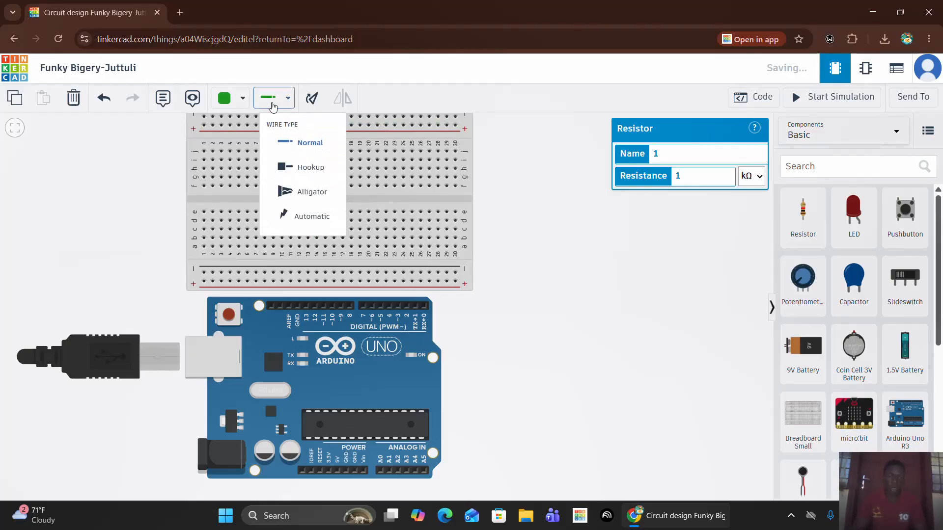
Set the wire color to red and wire breadboard hole d14, below the resistor, to Arduino pin D13.
{"action": "left_click", "coordinate": [243, 101]}
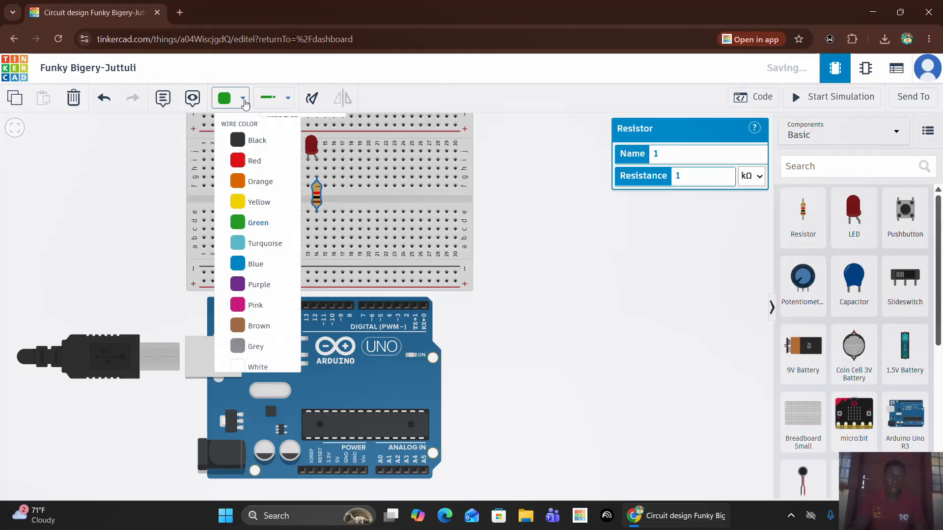
{"action": "left_click", "coordinate": [242, 162]}
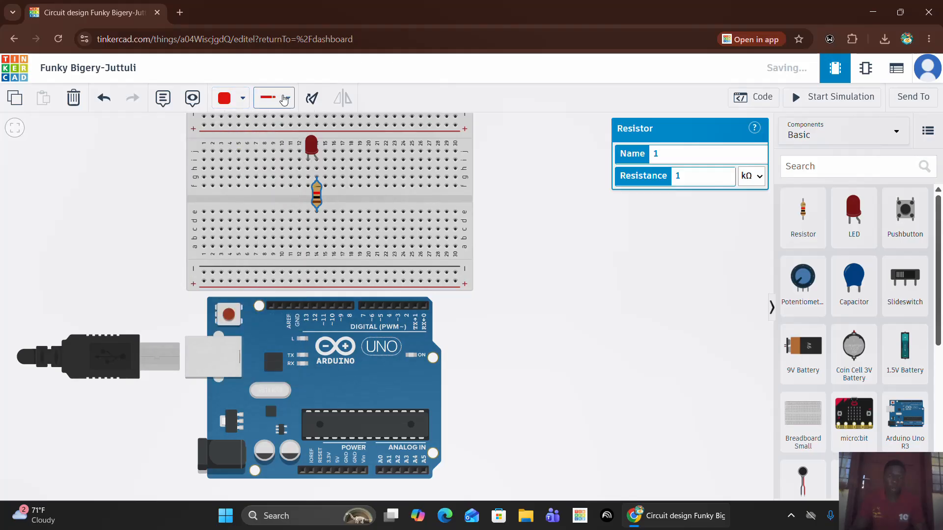
{"action": "left_click", "coordinate": [316, 221]}
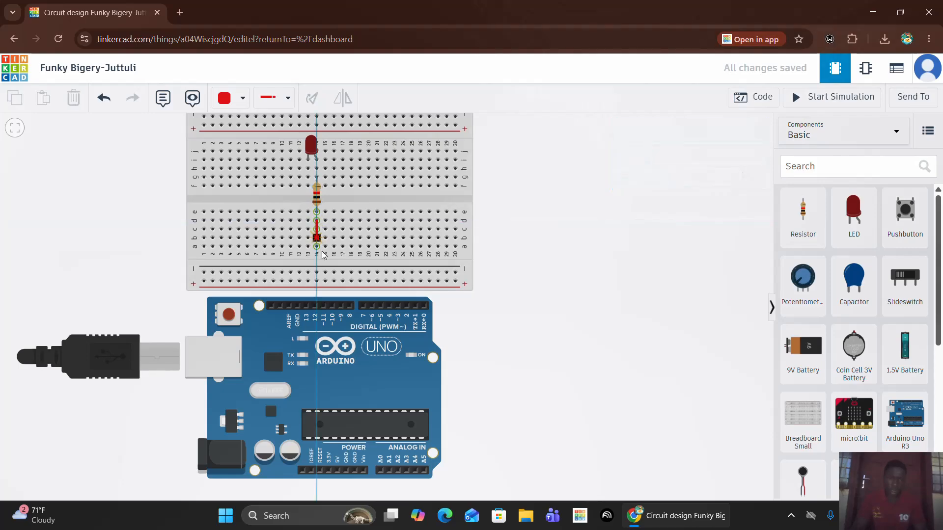
{"action": "left_click", "coordinate": [307, 306]}
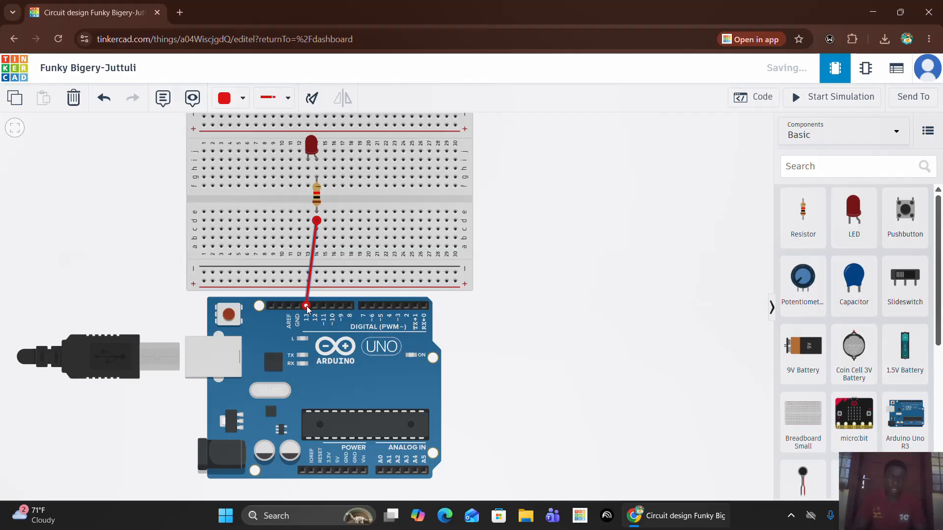
Wire breadboard hole h13, below the LED's cathode, to the Arduino's GND pin beside D13 and color the wire black.
{"action": "left_click", "coordinate": [308, 169]}
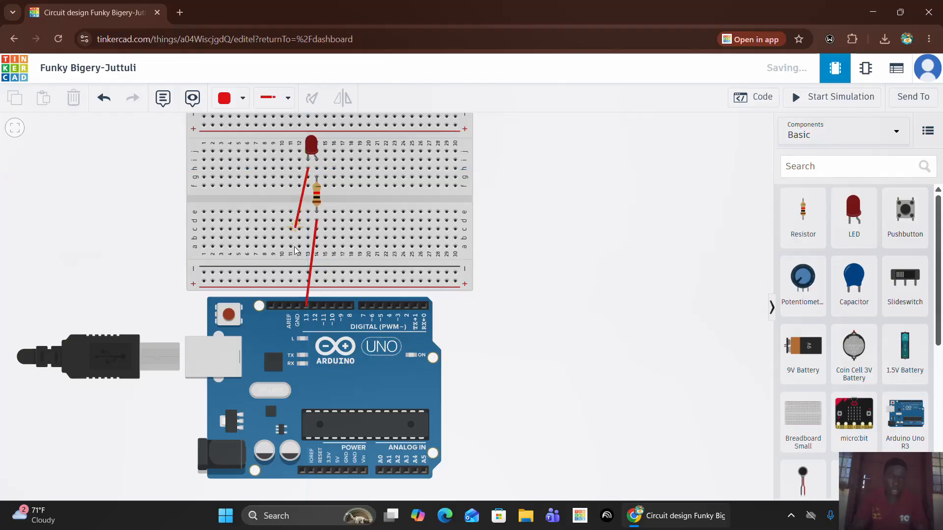
{"action": "left_click", "coordinate": [298, 306]}
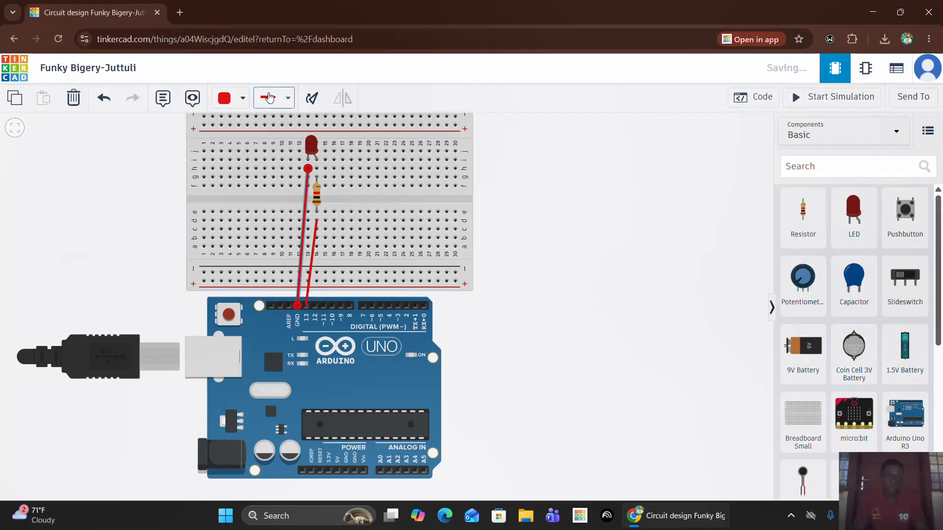
{"action": "left_click", "coordinate": [243, 97]}
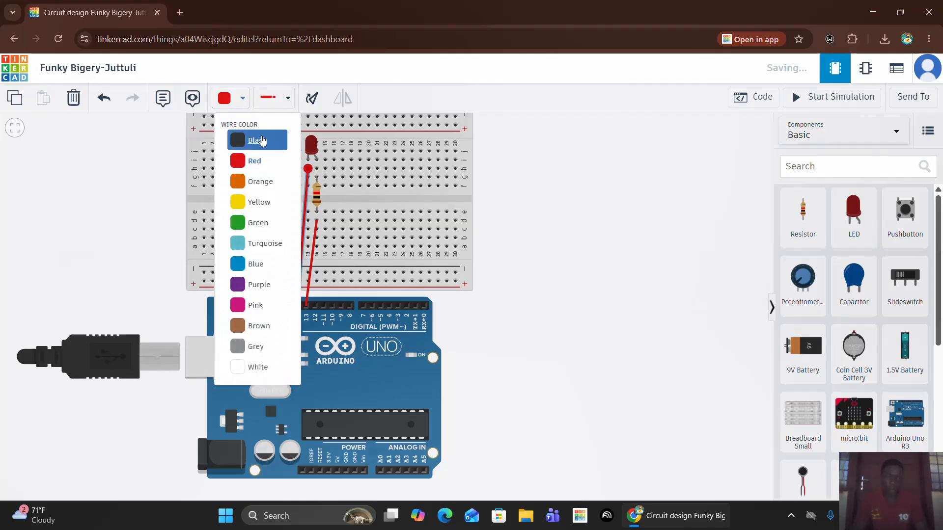
{"action": "left_click", "coordinate": [235, 141]}
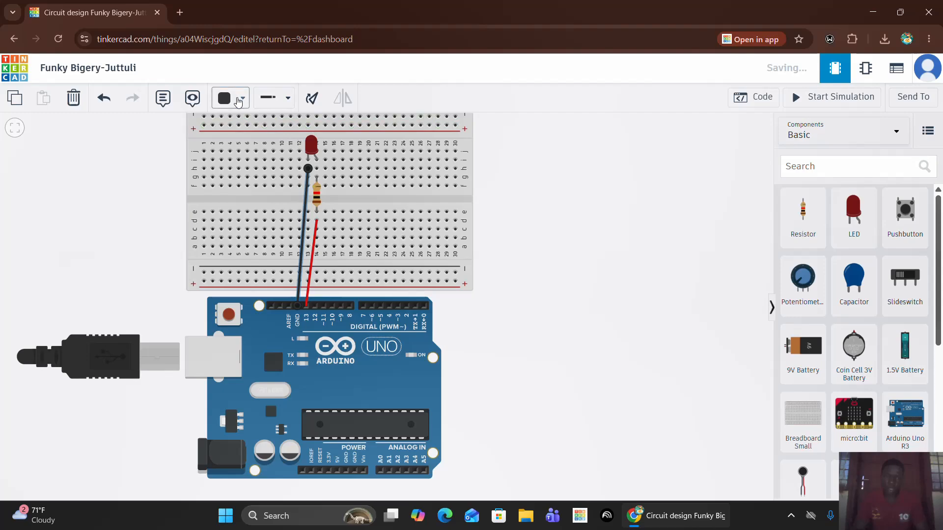
{"action": "left_click", "coordinate": [539, 278]}
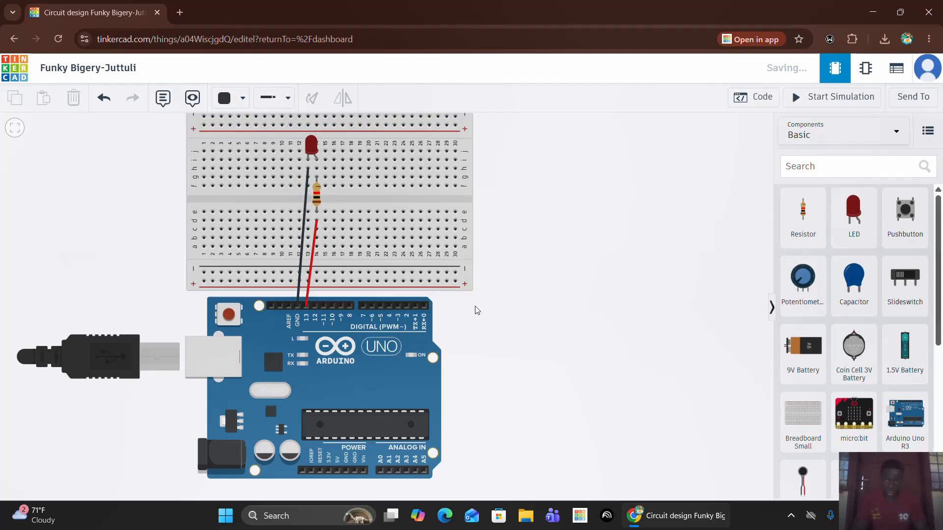
Open the Arduino's code and switch its edit mode from Blocks to Text, accepting the loss of the blocks.
{"action": "left_click", "coordinate": [766, 99]}
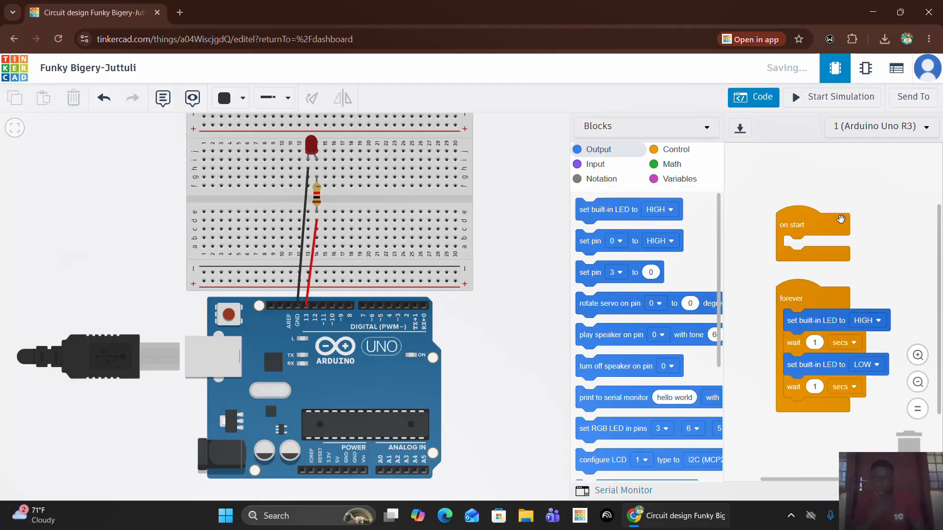
{"action": "left_click", "coordinate": [906, 125]}
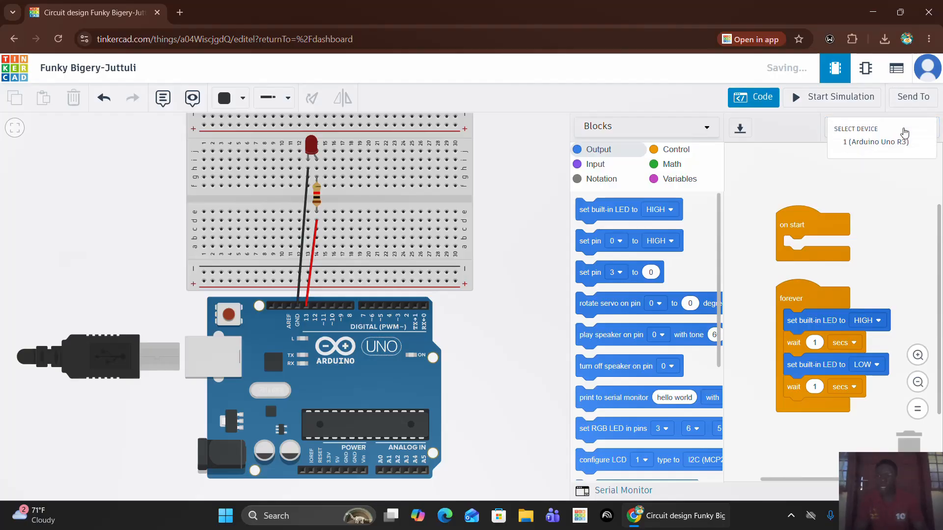
{"action": "left_click", "coordinate": [893, 159]}
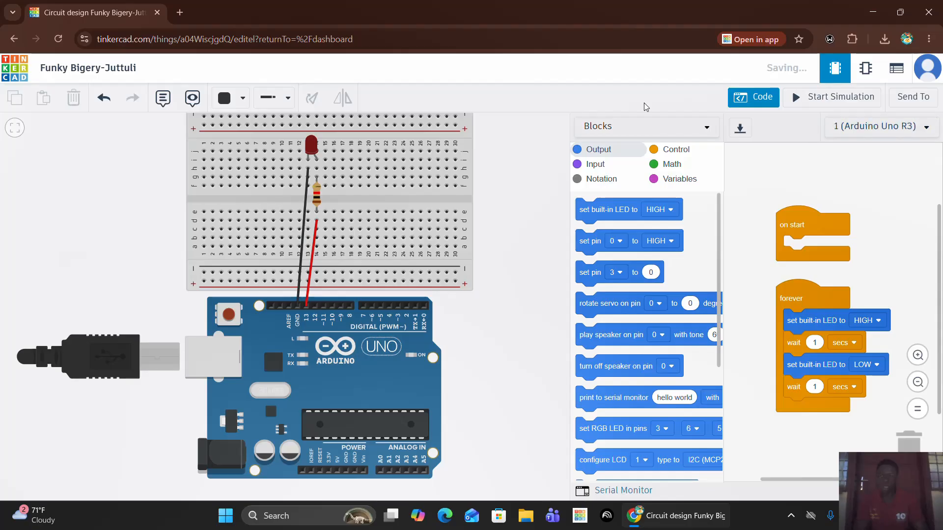
{"action": "left_click", "coordinate": [645, 130]}
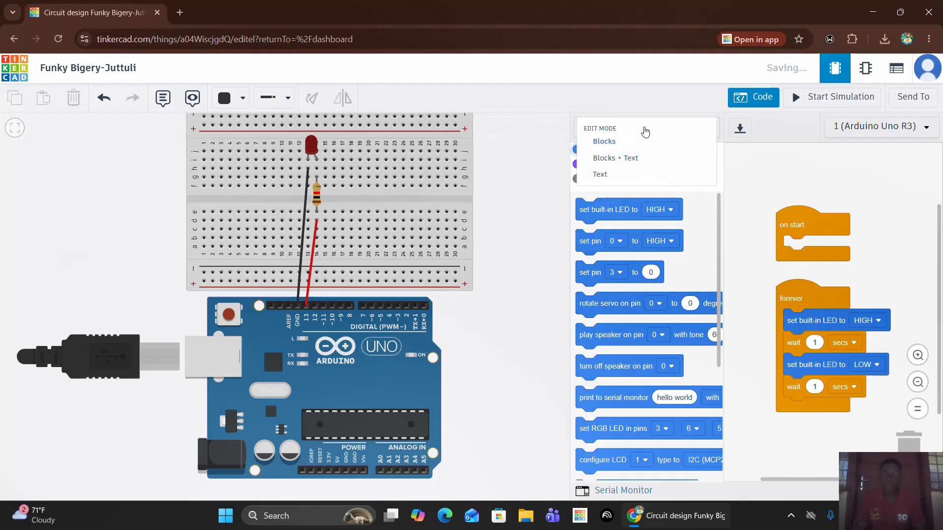
{"action": "left_click", "coordinate": [616, 177]}
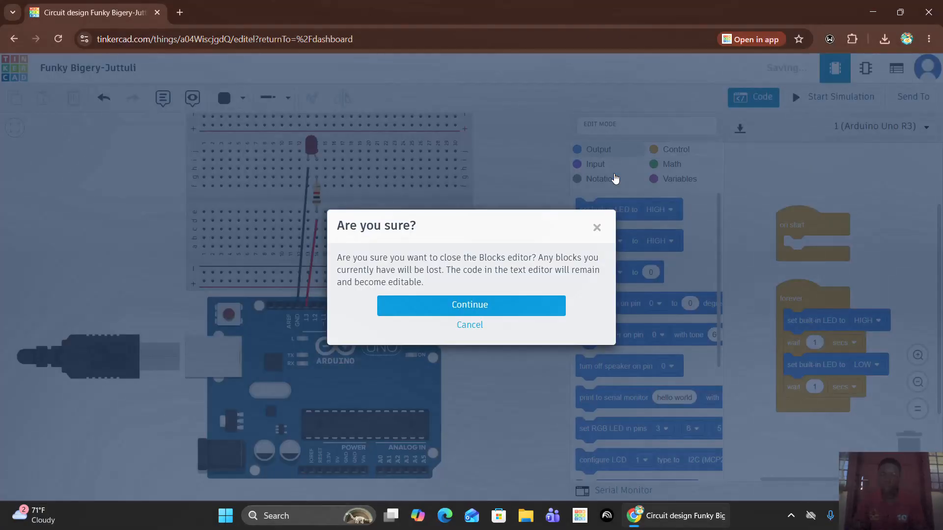
{"action": "left_click", "coordinate": [481, 306]}
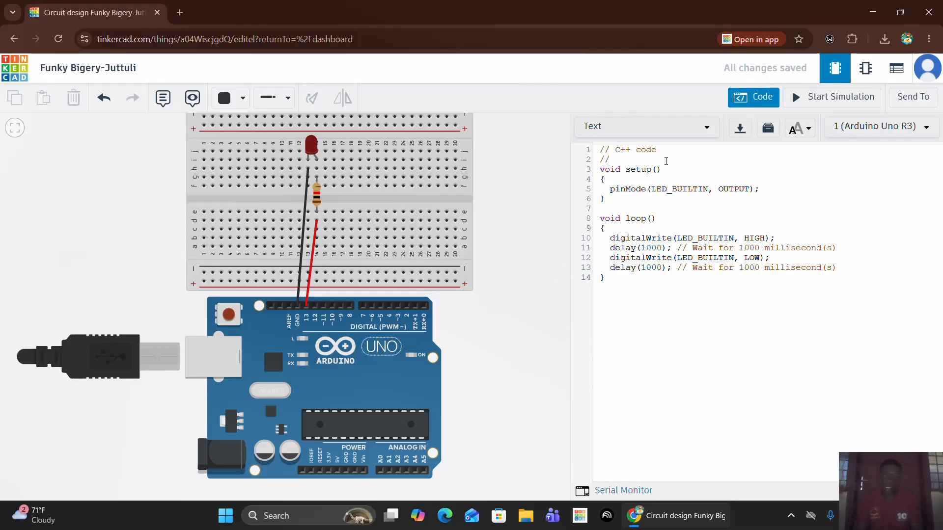
Run the simulation, watch the LED on the breadboard up close, and stop the simulation.
{"action": "left_click", "coordinate": [834, 98]}
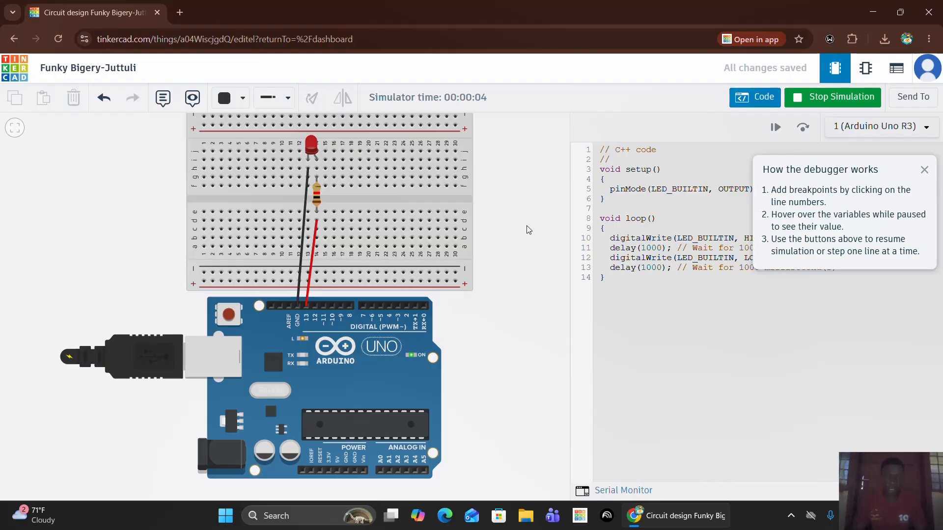
{"action": "left_click_drag", "start_coordinate": [527, 226], "coordinate": [526, 326]}
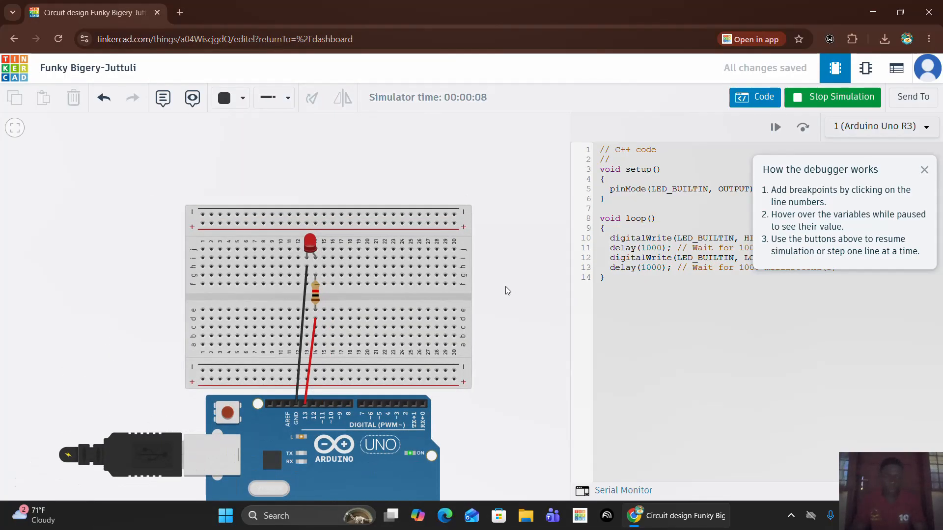
{"action": "scroll", "coordinate": [507, 290], "scroll_direction": "up", "scroll_amount": 3}
{"action": "scroll", "coordinate": [506, 287], "scroll_direction": "up", "scroll_amount": 1}
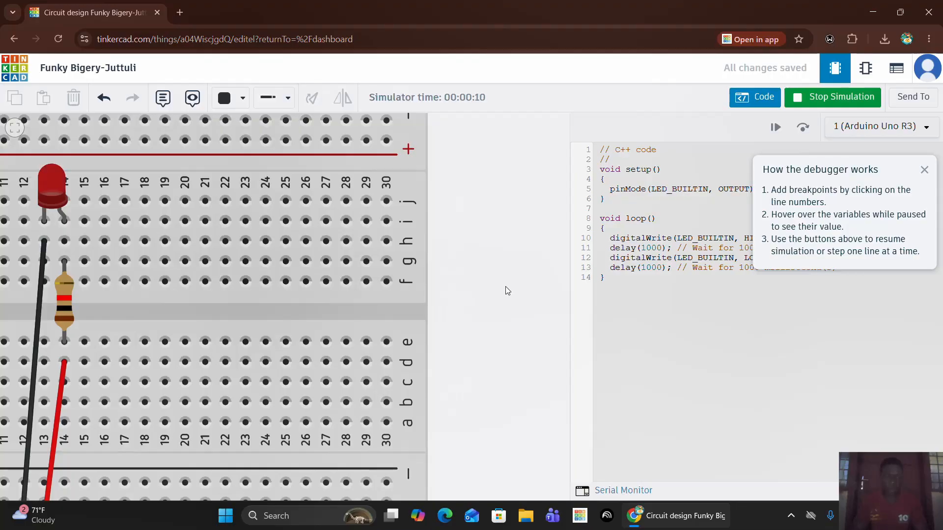
{"action": "left_click_drag", "start_coordinate": [506, 287], "coordinate": [527, 308]}
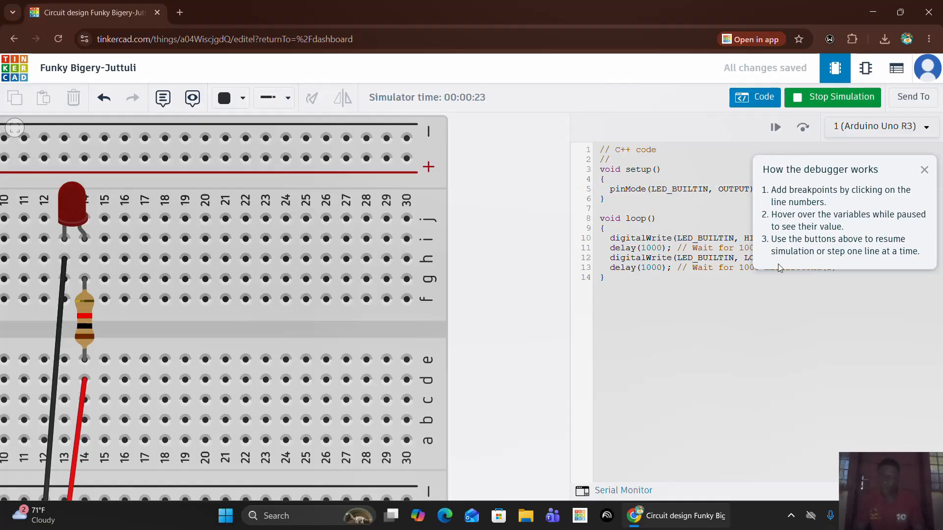
{"action": "left_click", "coordinate": [840, 101]}
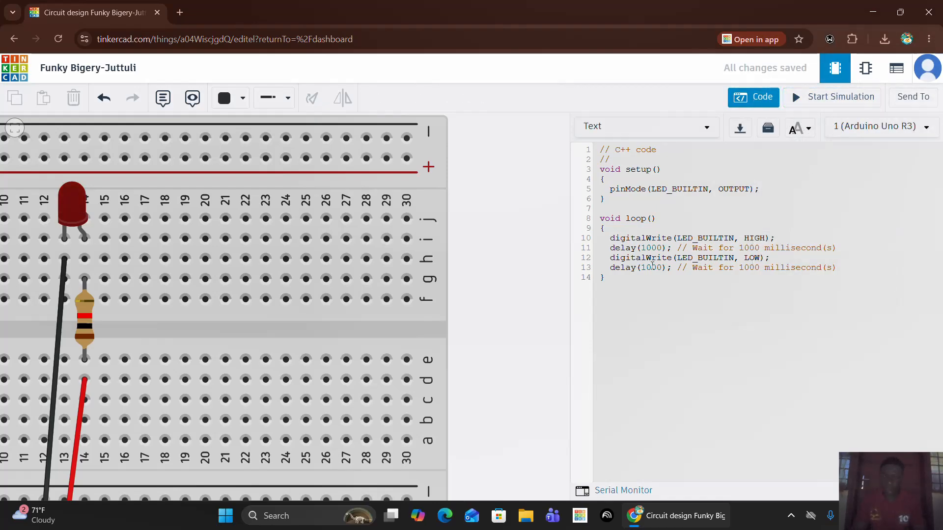
Set both delays in the loop function to 500 and start the simulation again.
{"action": "key", "text": "BackSpace"}
{"action": "key", "text": "BackSpace"}
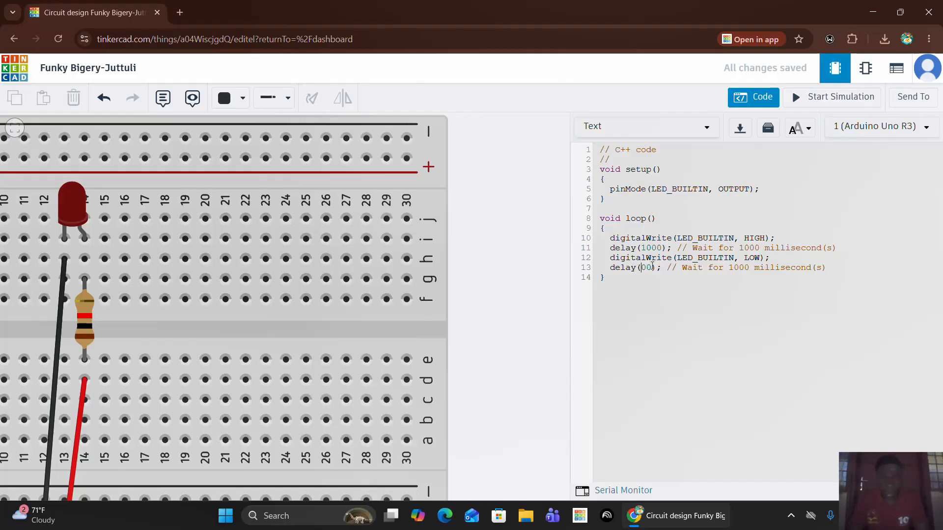
{"action": "type", "text": "5"}
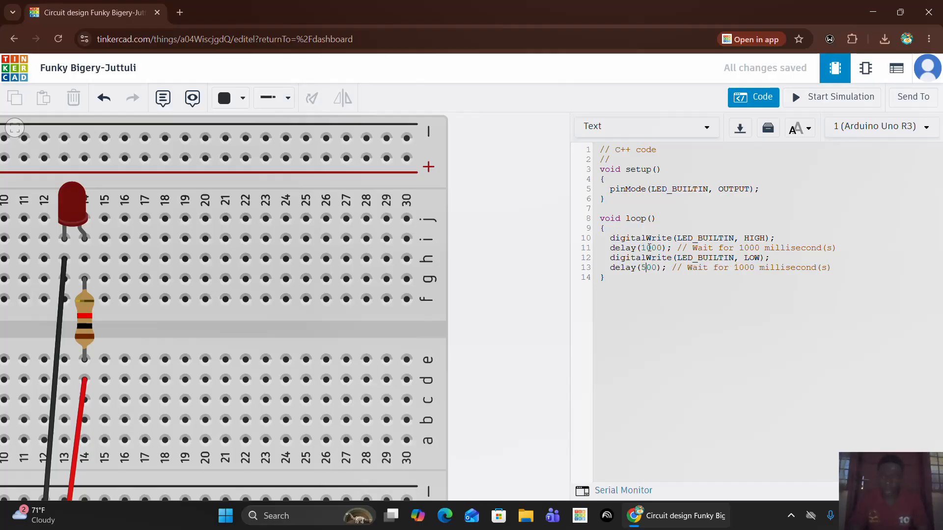
{"action": "left_click", "coordinate": [652, 248]}
{"action": "key", "text": "BackSpace"}
{"action": "key", "text": "BackSpace"}
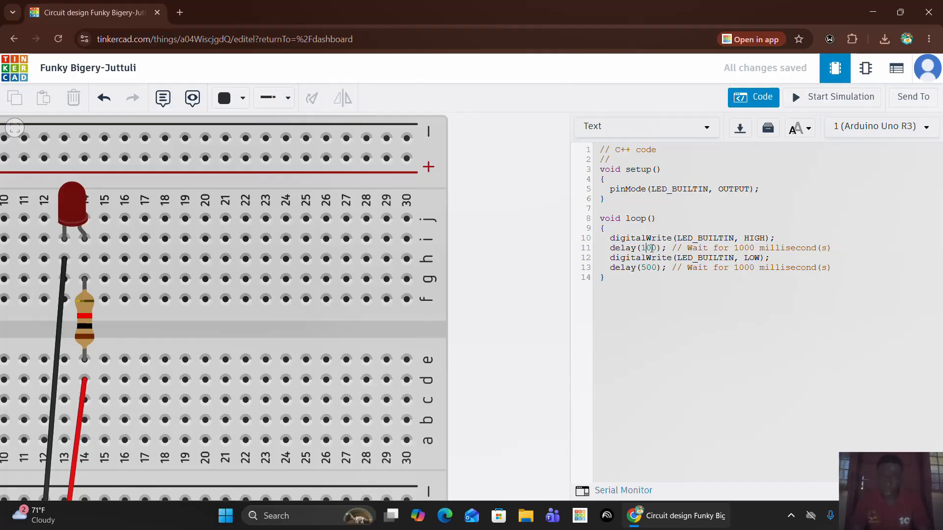
{"action": "type", "text": "5"}
{"action": "left_click", "coordinate": [851, 100]}
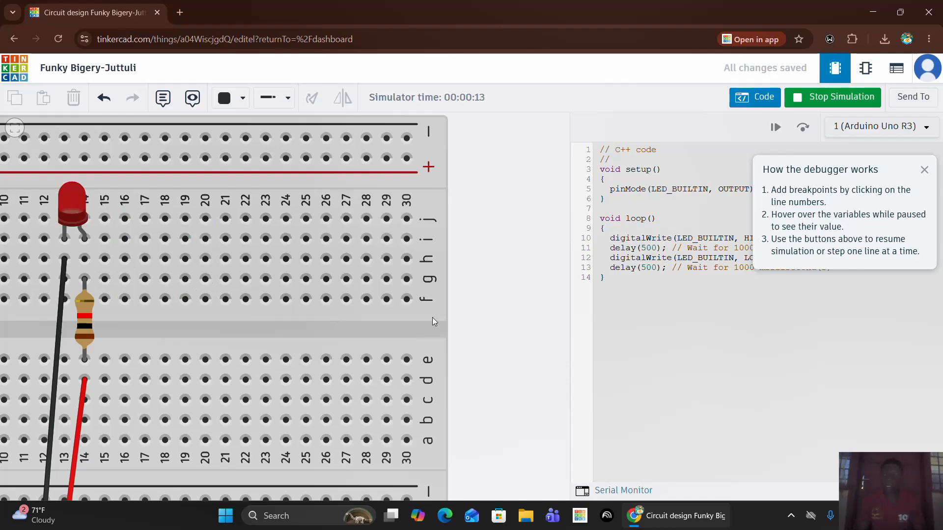
Stop the running simulation of the LED circuit with the 500 ms delays.
{"action": "left_click", "coordinate": [833, 97]}
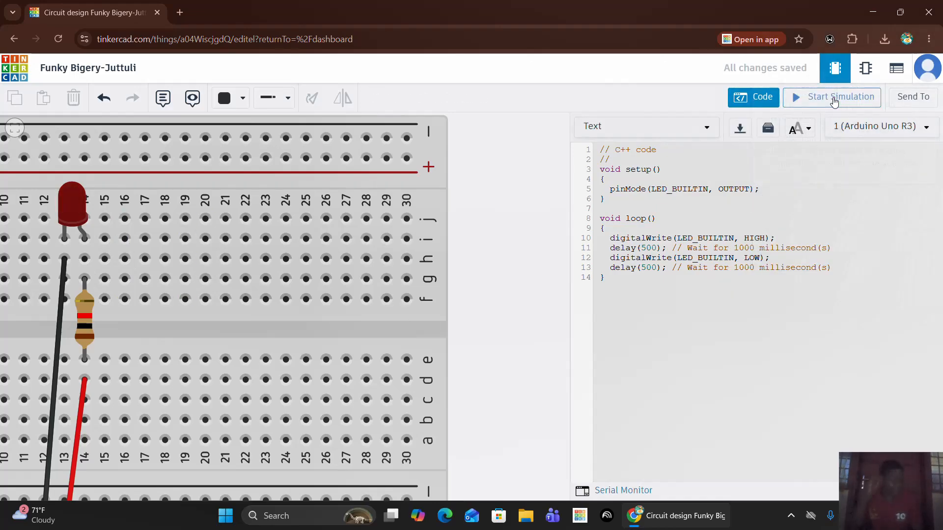
{"action": "scroll", "coordinate": [491, 215], "scroll_direction": "down", "scroll_amount": 2}
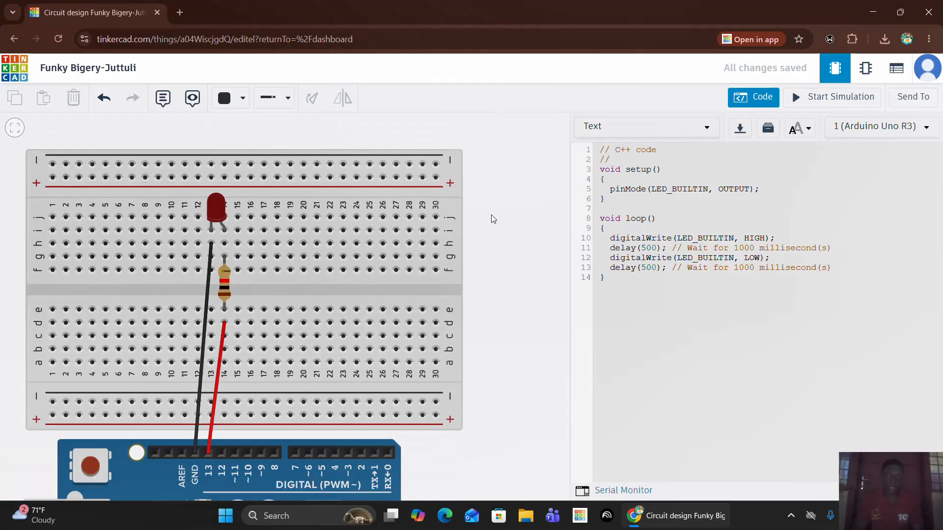
{"action": "scroll", "coordinate": [491, 214], "scroll_direction": "down", "scroll_amount": 3}
{"action": "scroll", "coordinate": [491, 215], "scroll_direction": "up", "scroll_amount": 2}
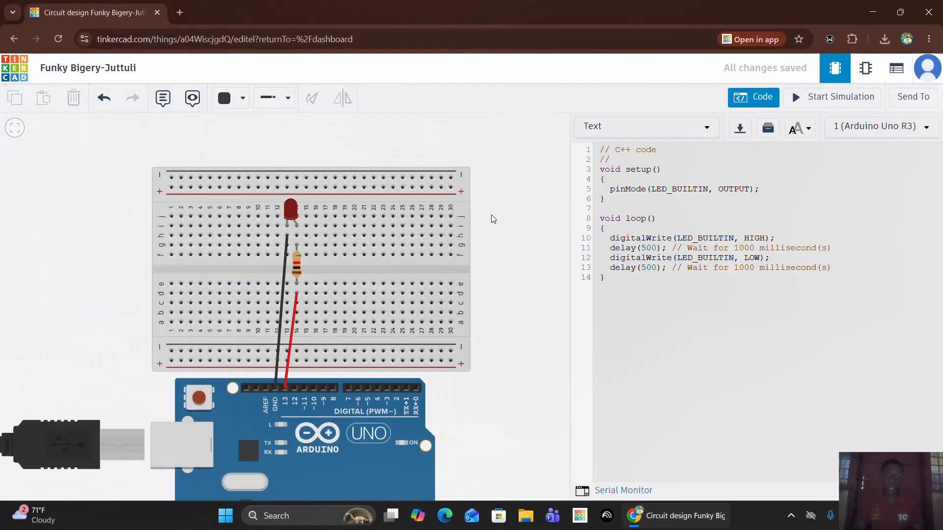
{"action": "scroll", "coordinate": [491, 214], "scroll_direction": "up", "scroll_amount": 2}
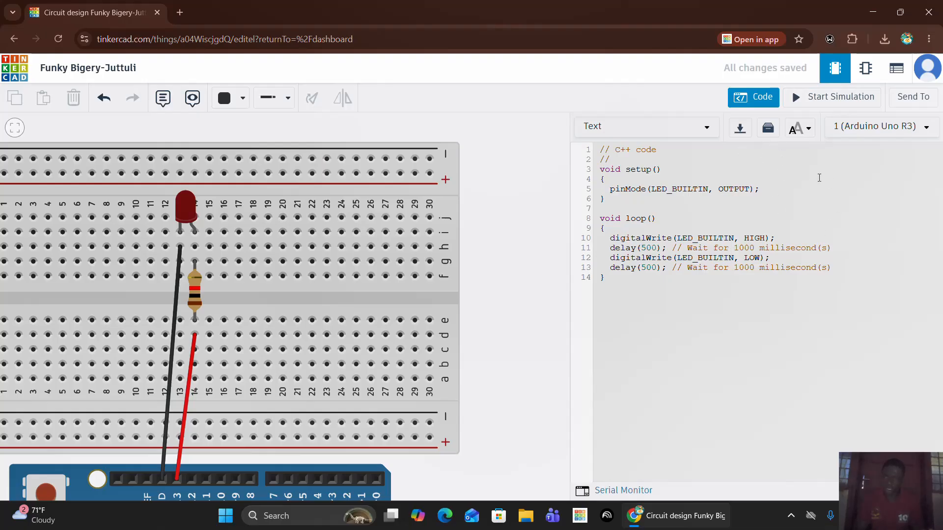
Examine the circuit's schematic view and its component list, and return to the circuit view.
{"action": "left_click", "coordinate": [862, 72]}
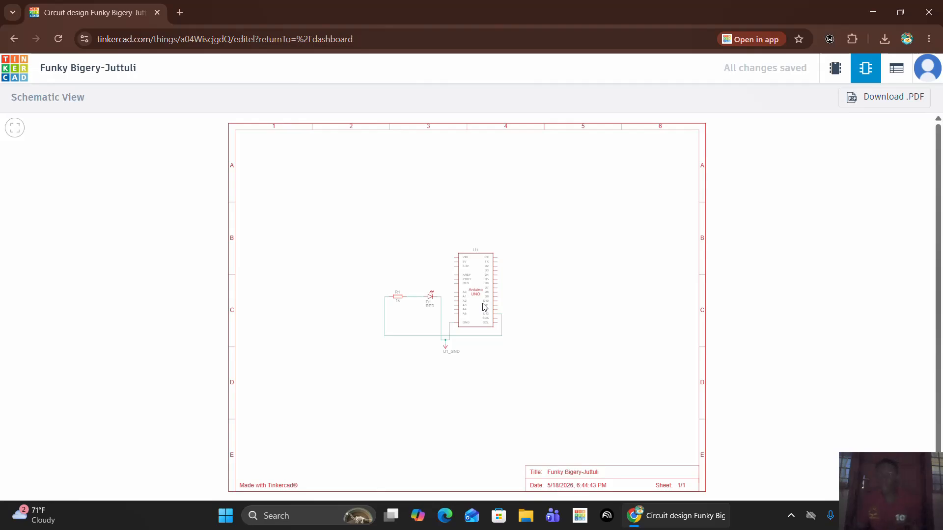
{"action": "left_click", "coordinate": [897, 73]}
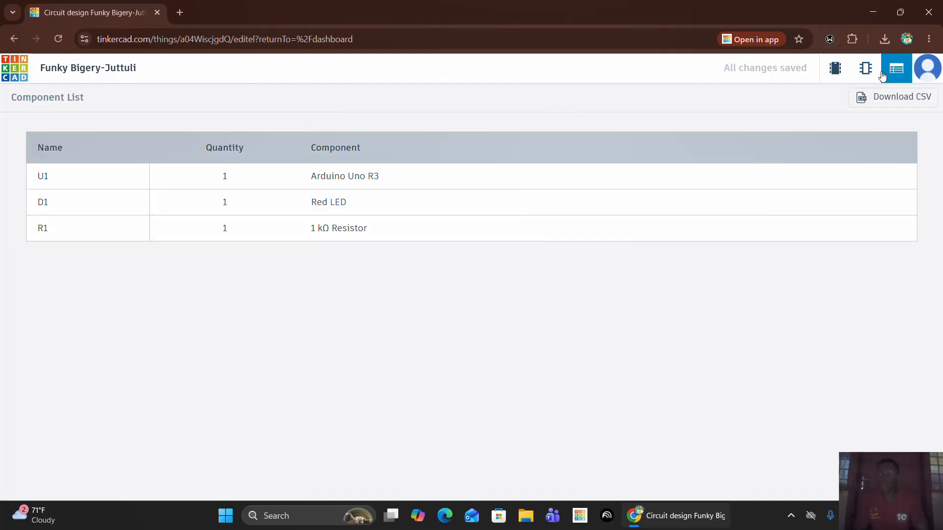
{"action": "left_click", "coordinate": [839, 71]}
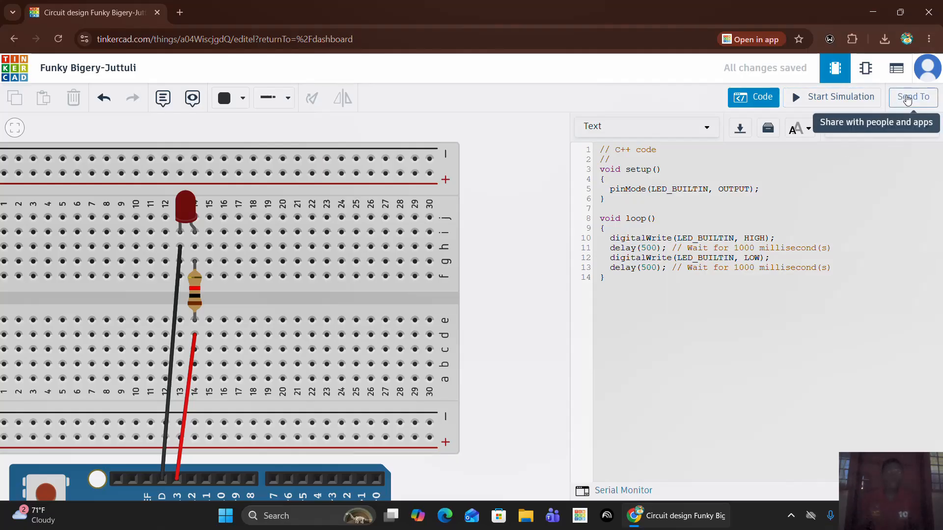
Review the design's Send To options for picture download, Autodesk Fusion, .BRD export and inviting people, and close the dialog.
{"action": "left_click", "coordinate": [907, 99]}
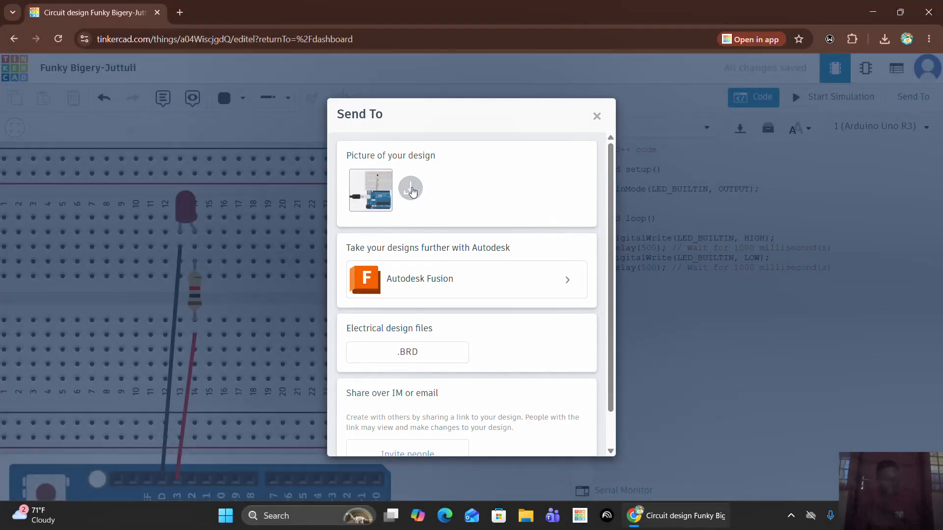
{"action": "scroll", "coordinate": [418, 374], "scroll_direction": "down", "scroll_amount": 2}
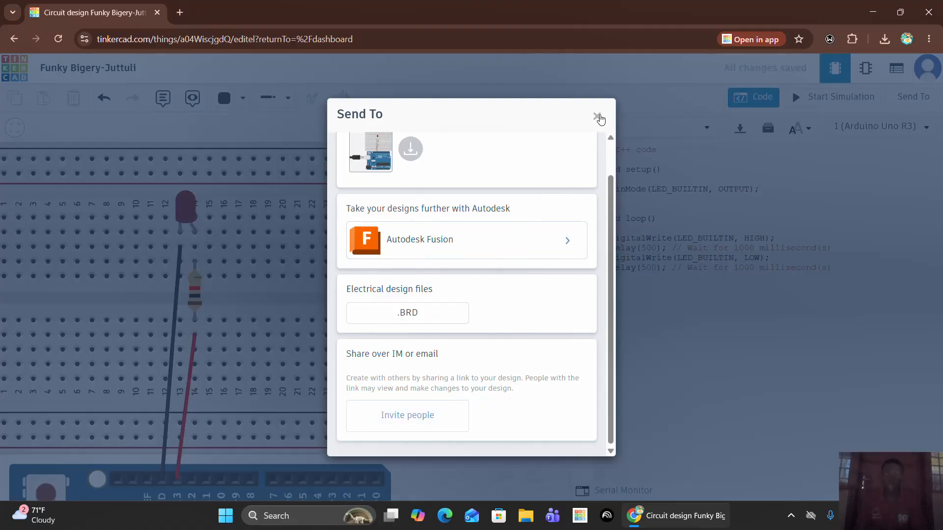
{"action": "left_click", "coordinate": [597, 116]}
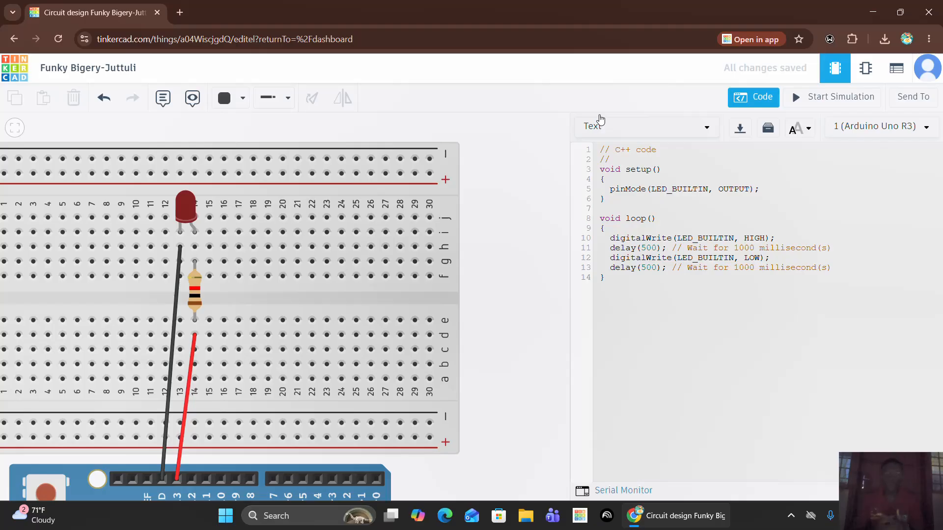